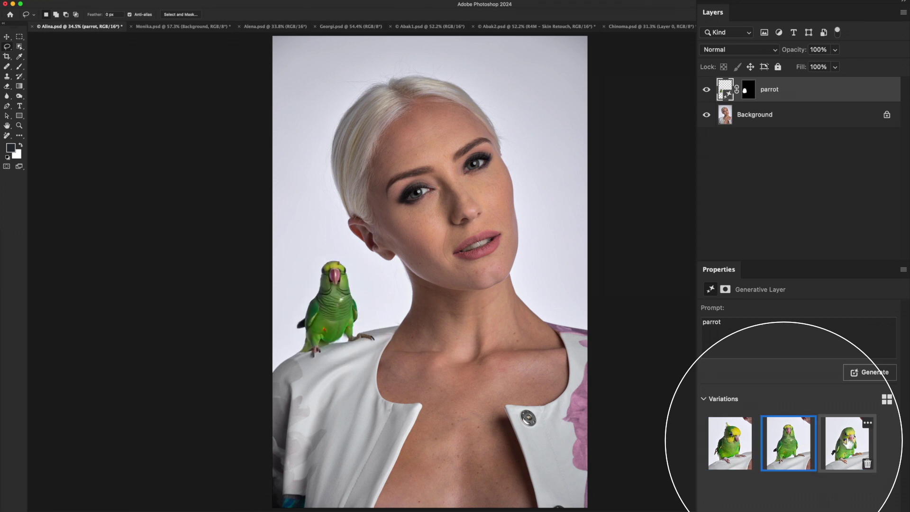
Step: Preview the generated parrot variations on the model's shoulder to compare them
click(847, 442)
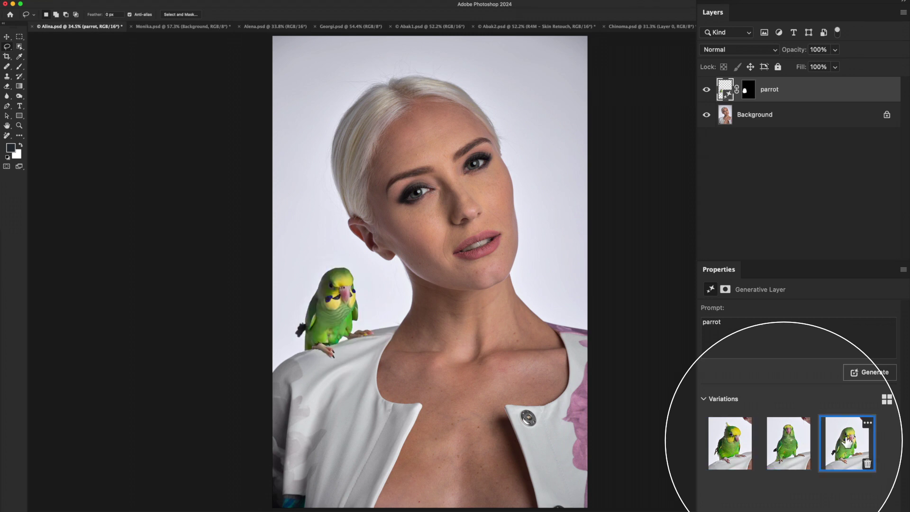
click(730, 443)
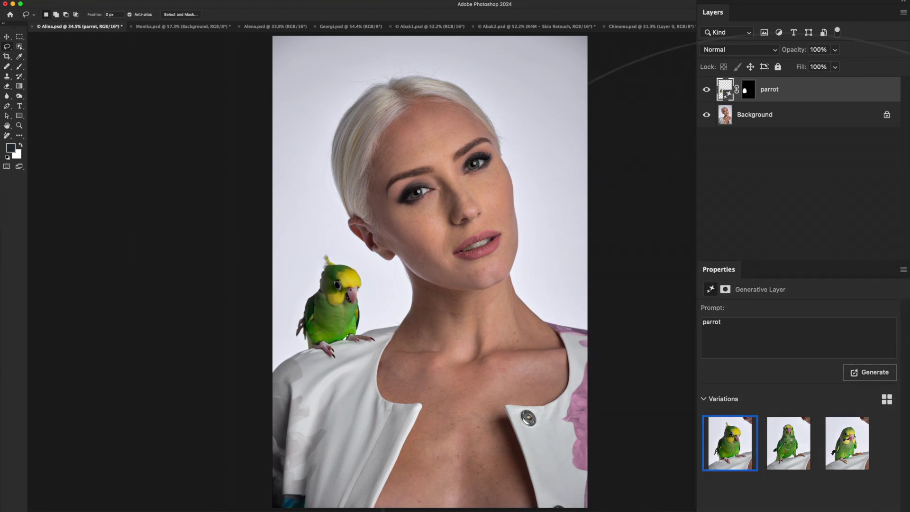
click(796, 446)
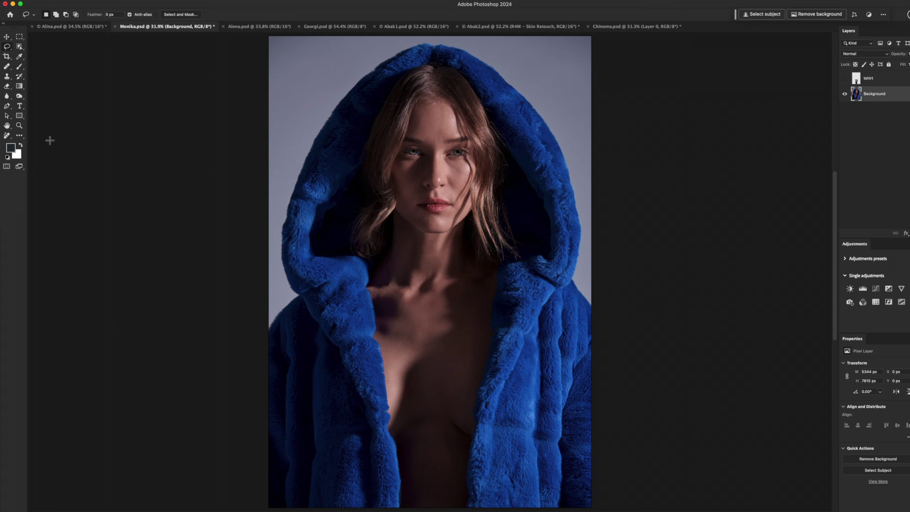
Step: Try to widen the canvas of the blue-coat portrait sideways using the Crop tool with the Generative Expand fill
click(6, 55)
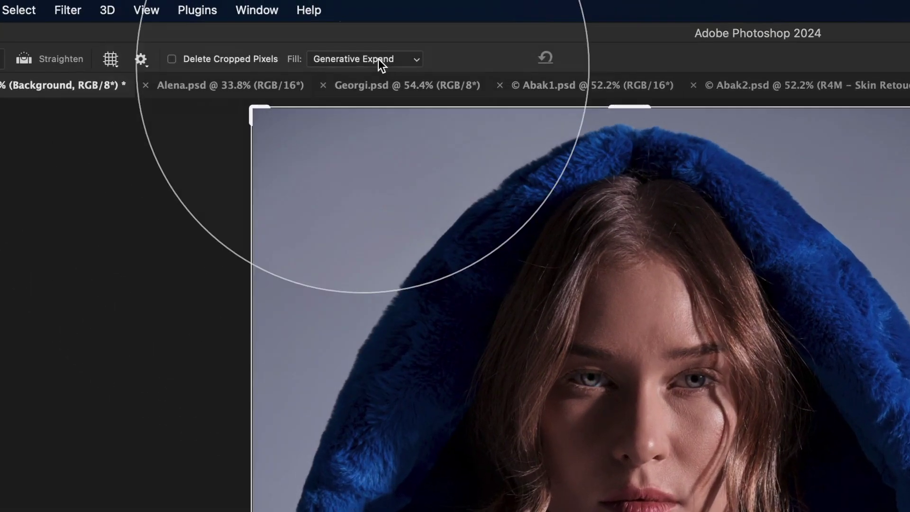
click(378, 59)
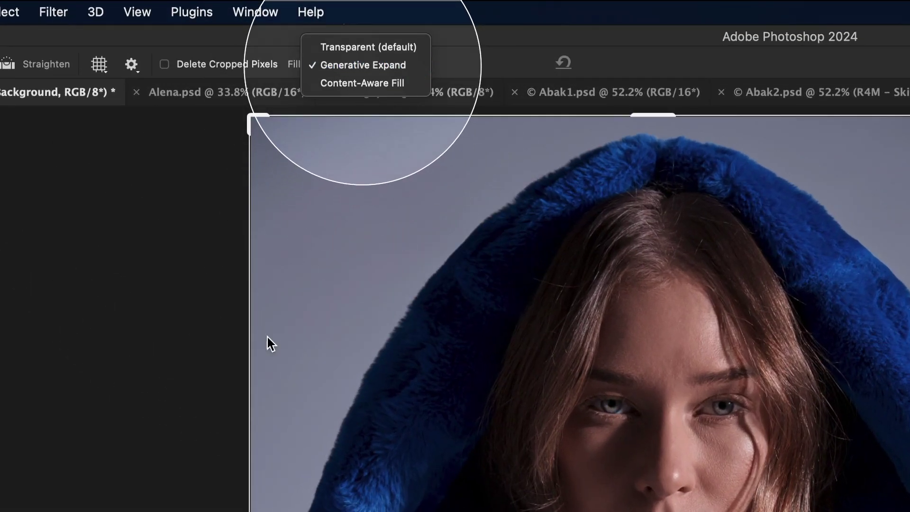
key(Escape)
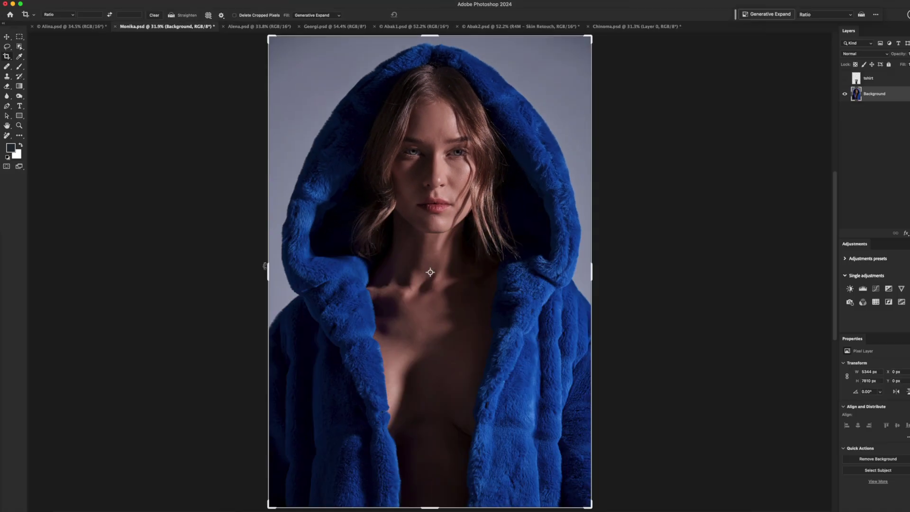
drag(264, 266, 188, 274)
key(Return)
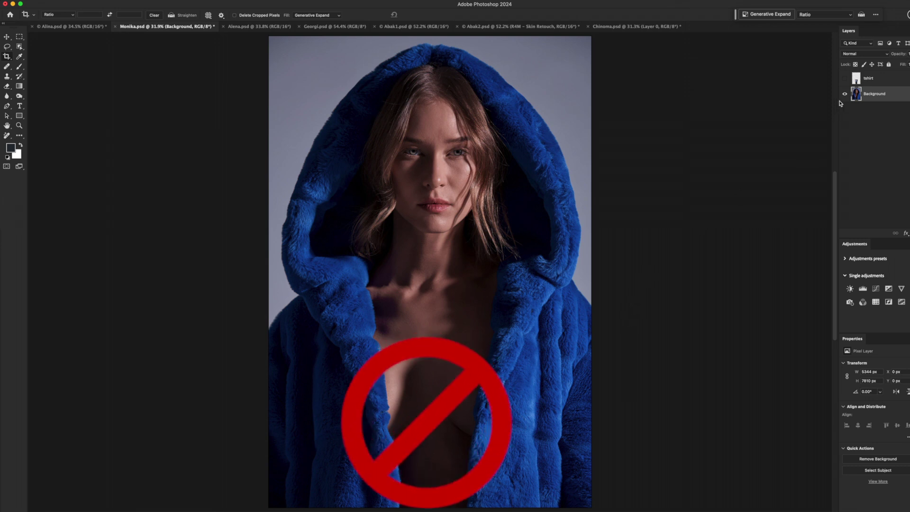
Step: Show the tshirt layer and widen the canvas on both sides of the portrait with Generative Expand
click(844, 78)
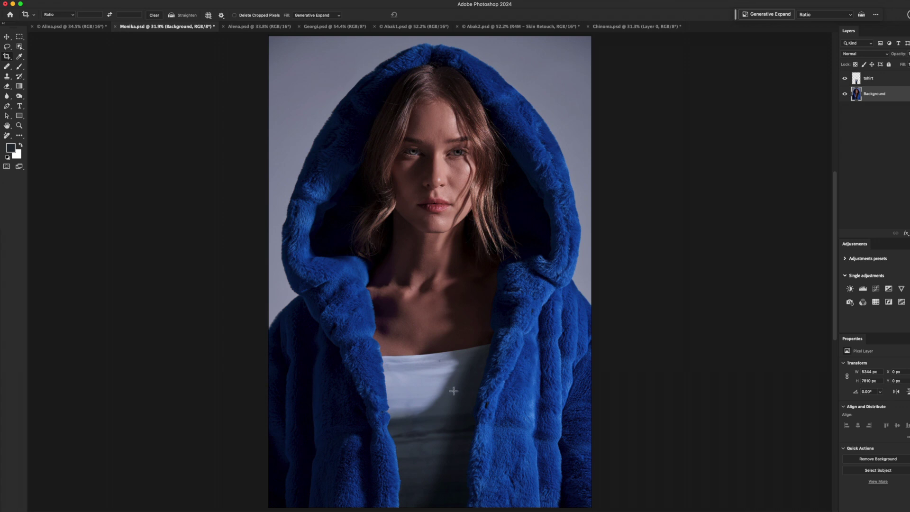
click(821, 110)
drag(267, 275, 193, 277)
key(Return)
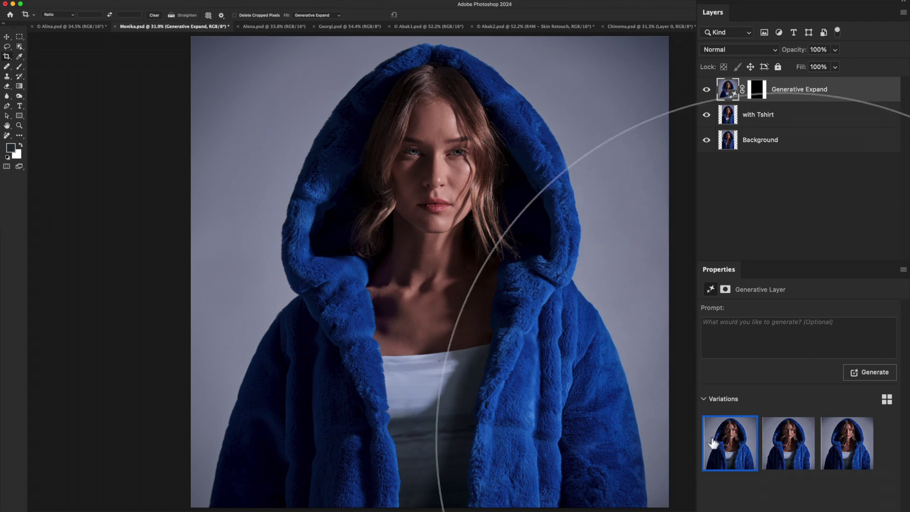
Step: Preview the three Generative Expand variations and choose the first one
mouse_move(719, 442)
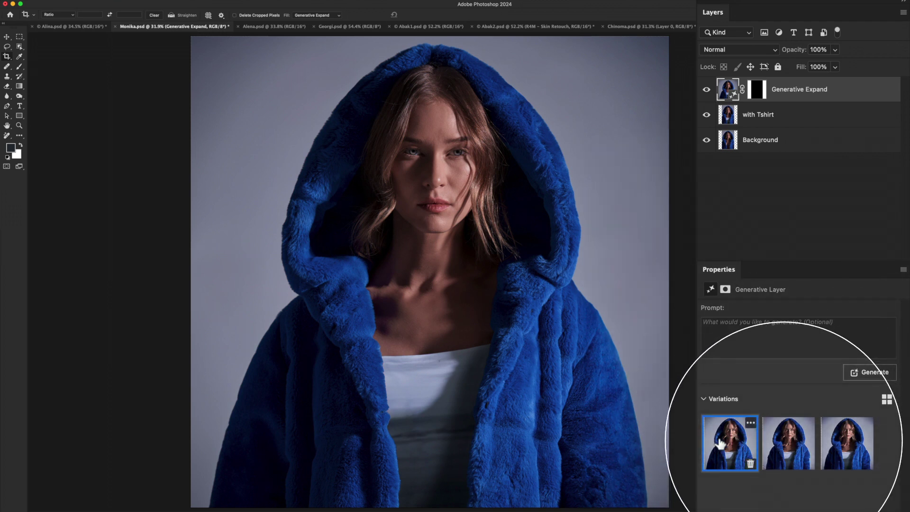
click(788, 444)
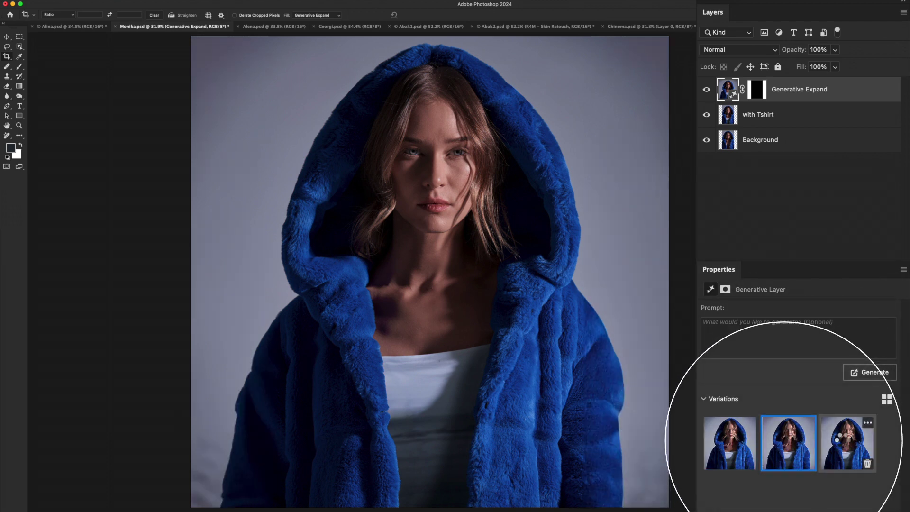
click(841, 441)
click(730, 444)
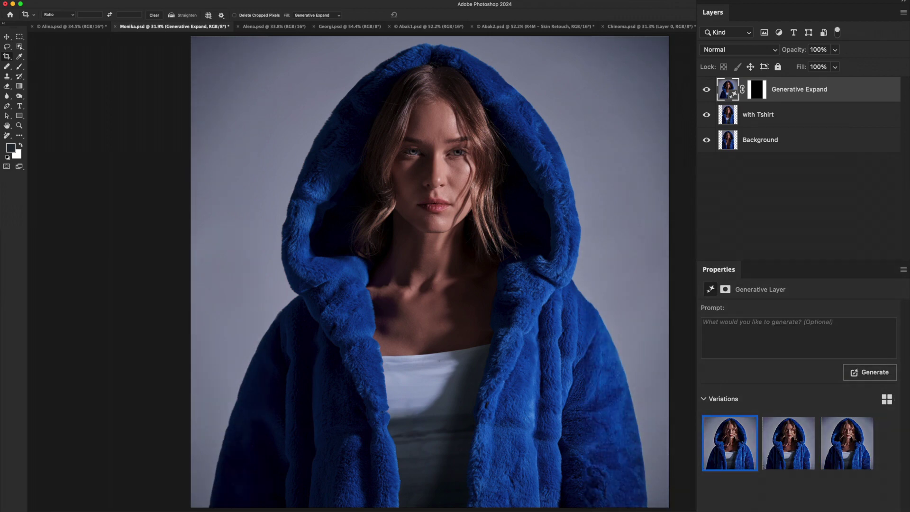
Step: Toggle the visibility of the Generative Expand and with Tshirt layers to compare the image with and without them
click(707, 90)
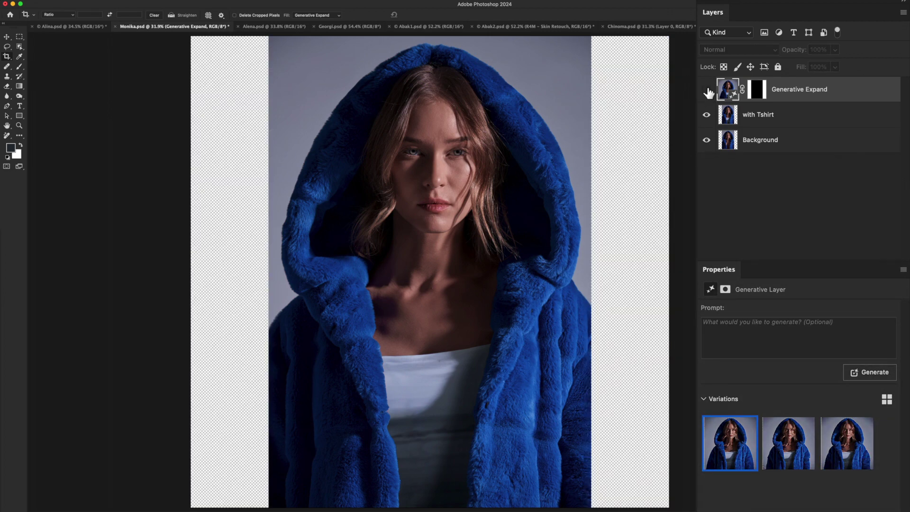
click(707, 89)
click(706, 115)
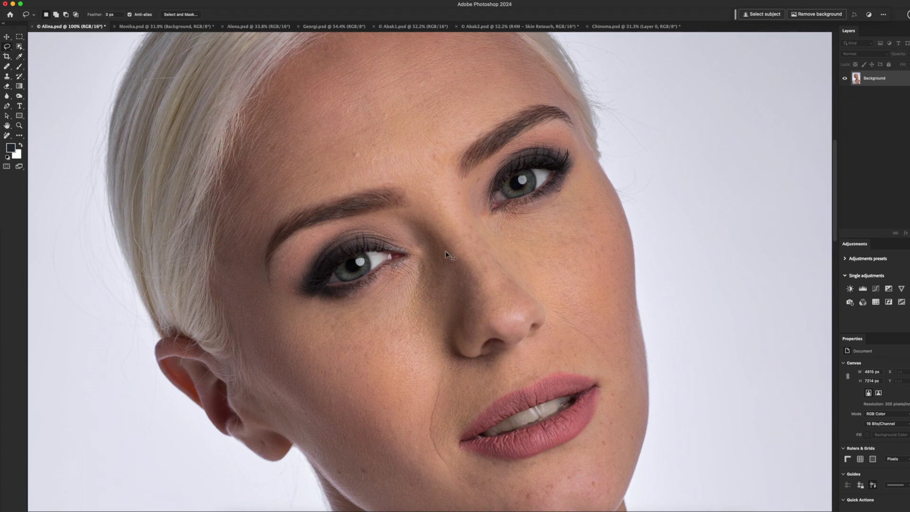
Step: Duplicate the portrait's Background layer, sharpen the subject on the copy with Topaz Photo AI, and save the result back to Photoshop
key(super+j)
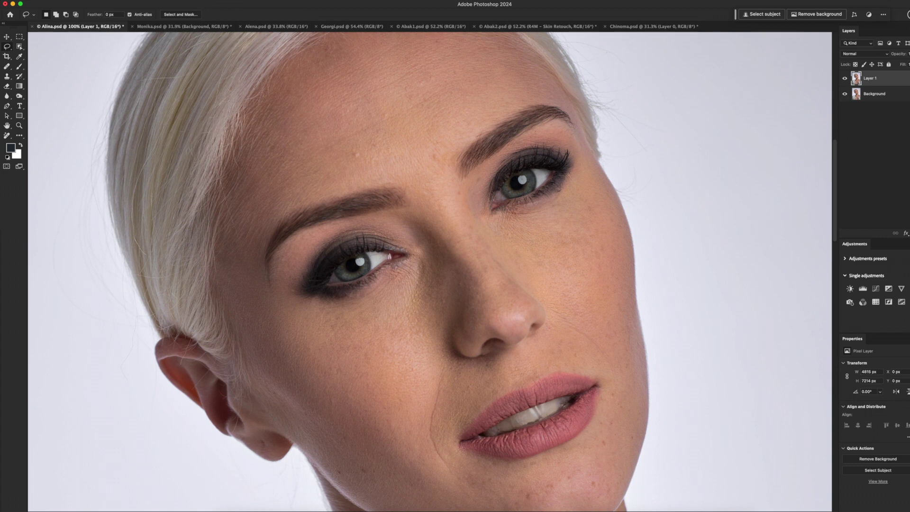
click(223, 0)
mouse_move(409, 184)
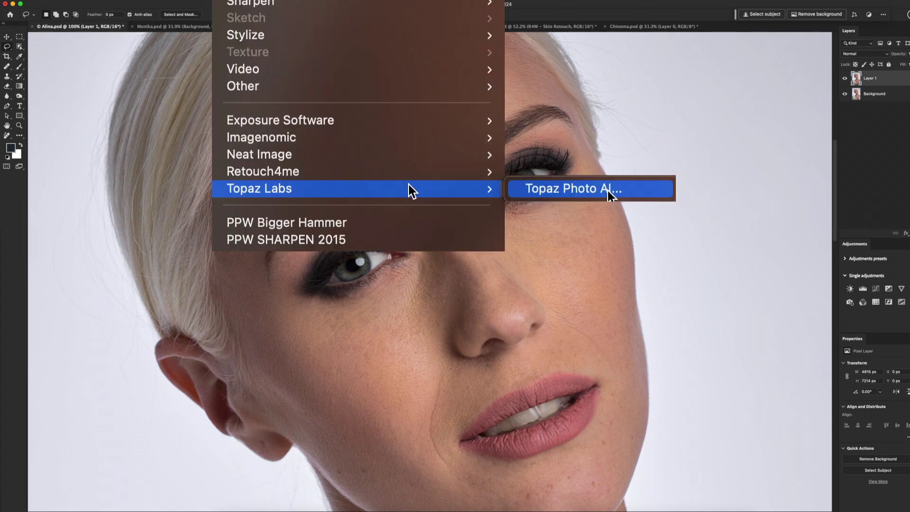
click(608, 189)
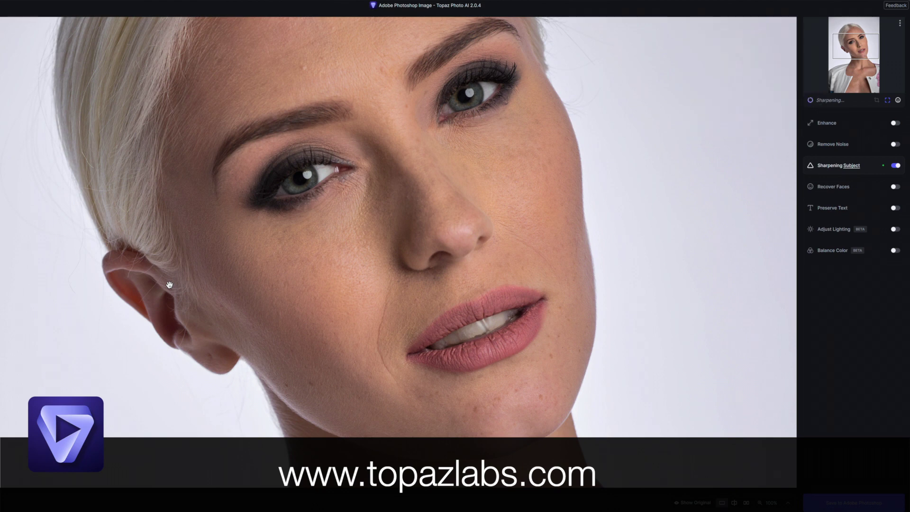
click(484, 278)
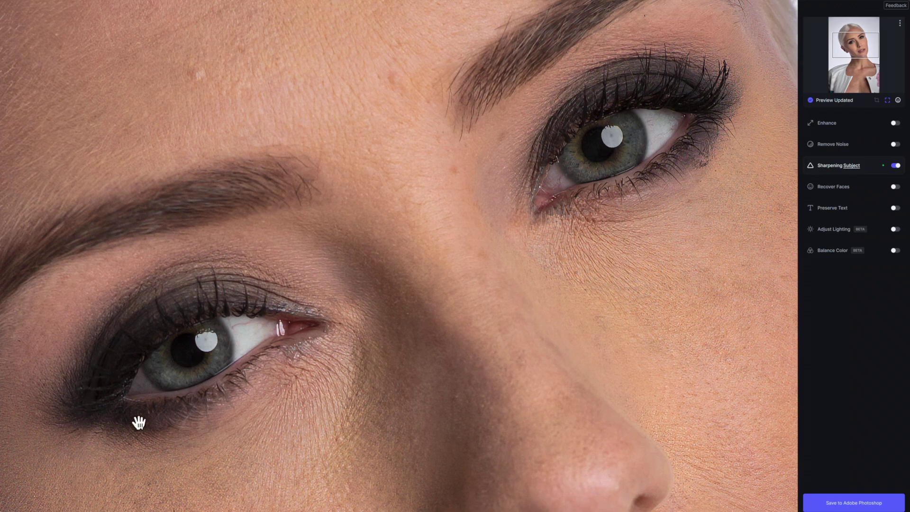
key(ctrl+s)
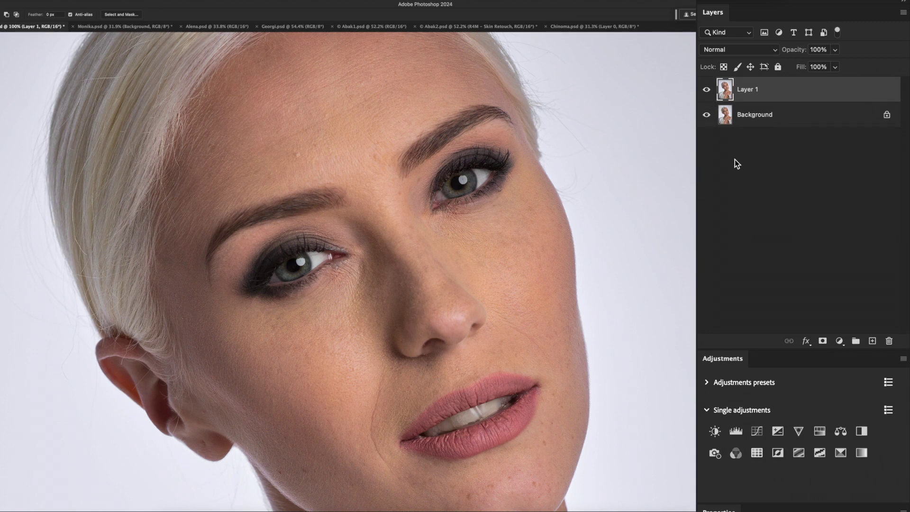
Step: Add a black mask to the sharpened layer and brush the sharpening back in around the eye
alt+click(824, 341)
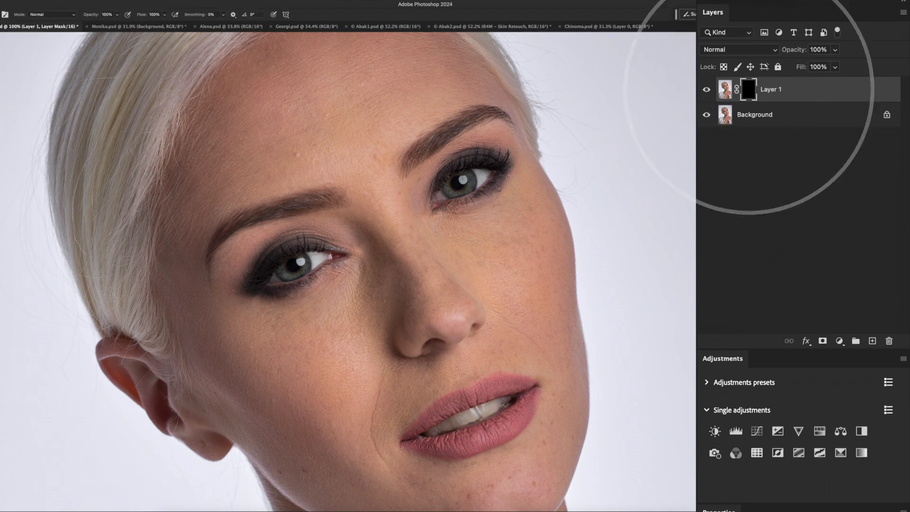
key(b)
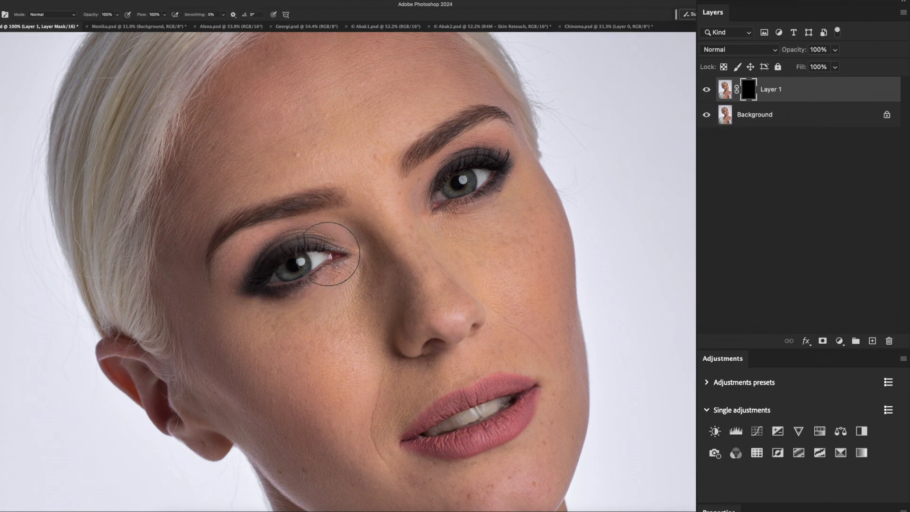
drag(330, 281, 285, 297)
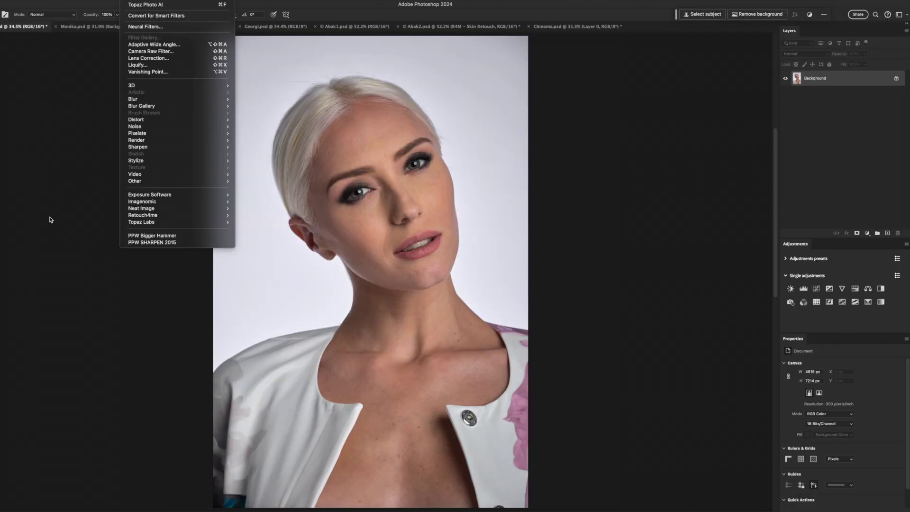
mouse_move(173, 214)
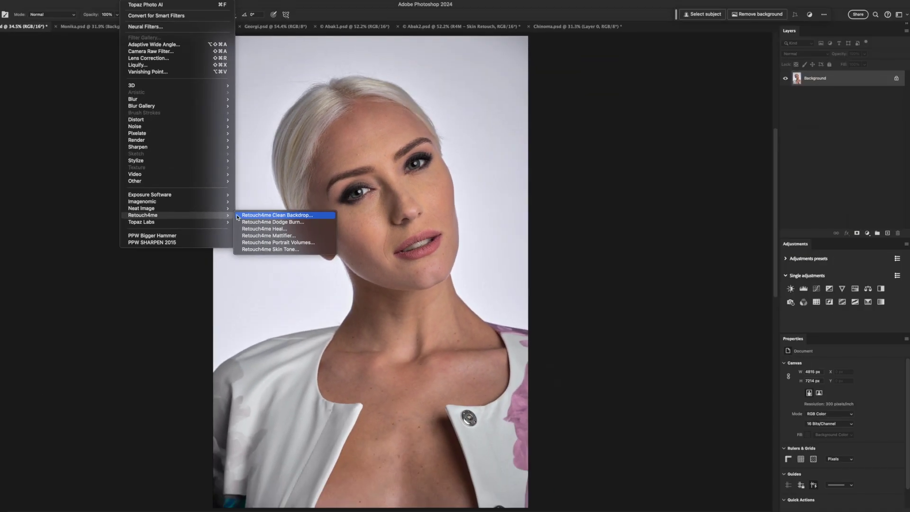
click(220, 296)
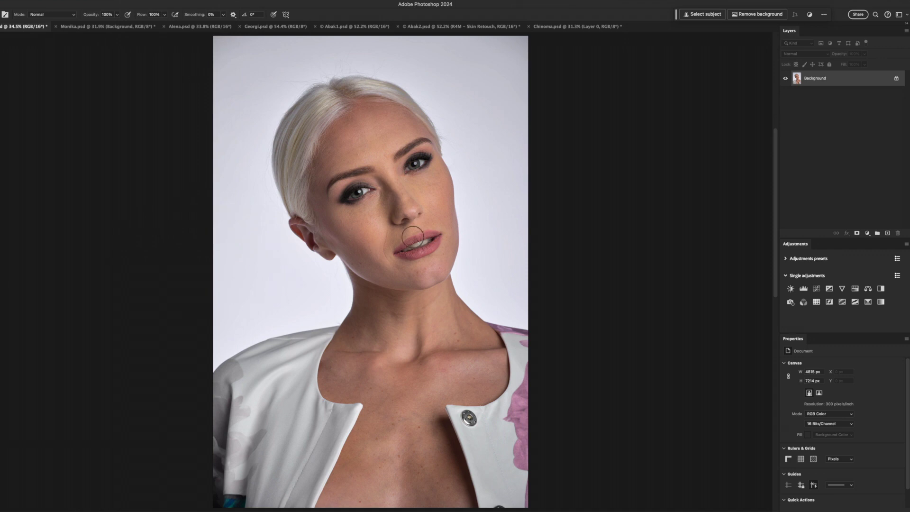
Step: Duplicate the Background layer and apply the Retouch4me Heal filter to the copy to clean up the skin blemishes
scroll(403, 199, up, 3)
key(l)
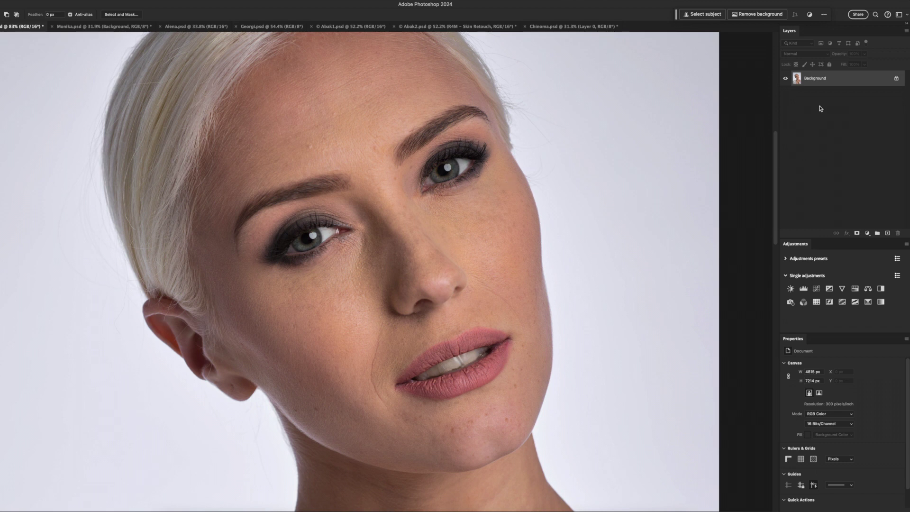
key(ctrl+j)
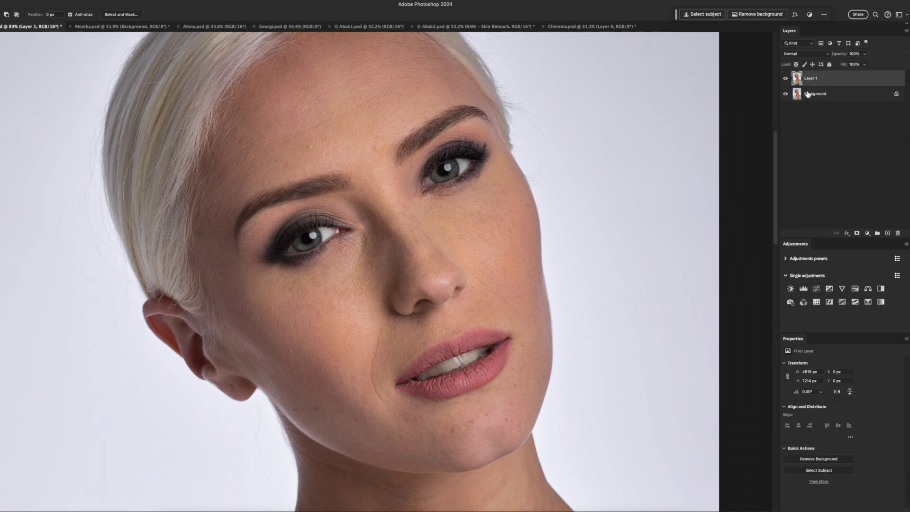
click(116, 6)
mouse_move(142, 218)
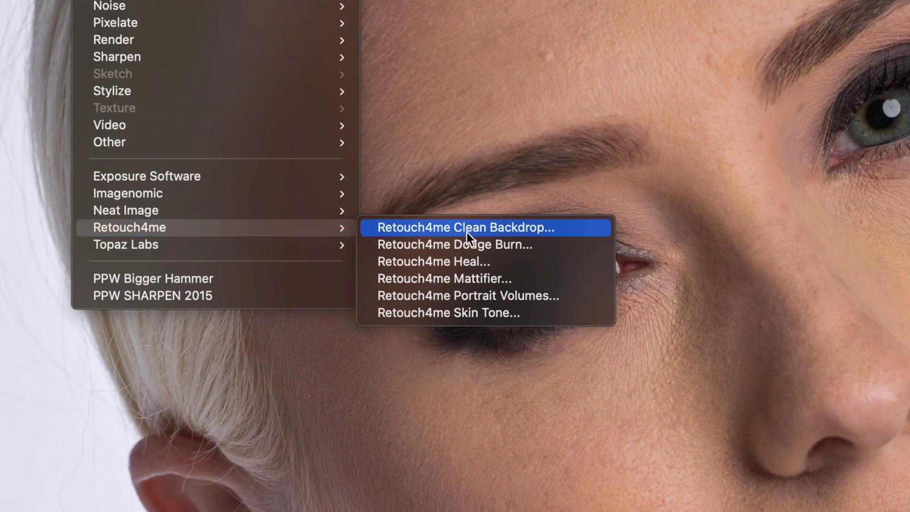
click(480, 259)
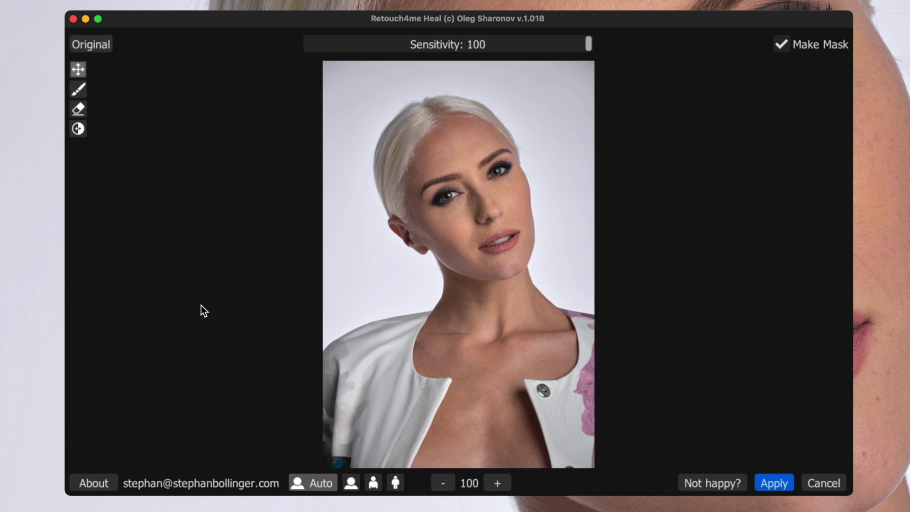
click(93, 44)
key(Return)
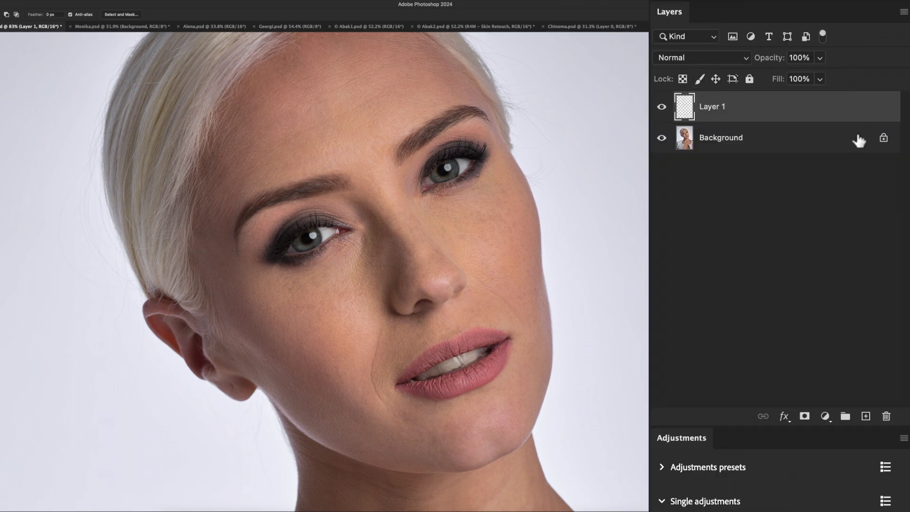
Step: Inspect the healing layer on its own, and compare the face with and without its corrections
alt+click(663, 110)
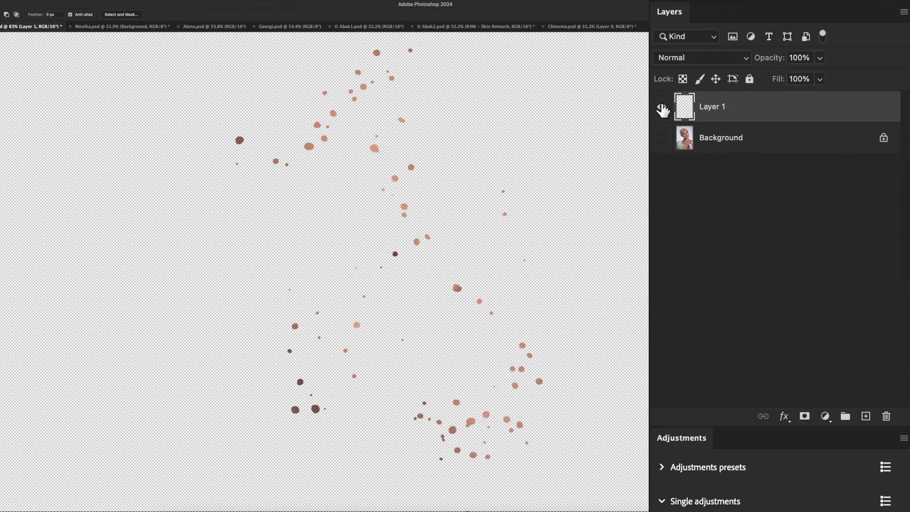
alt+click(662, 110)
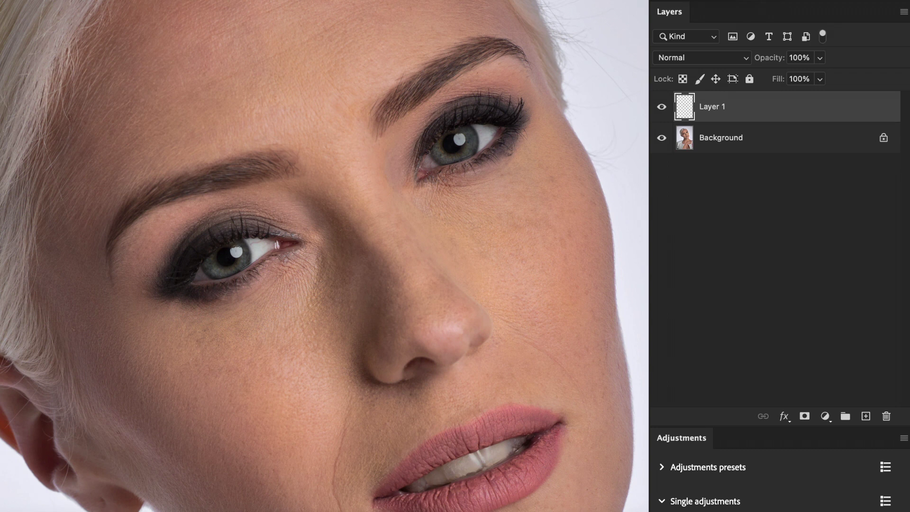
click(660, 108)
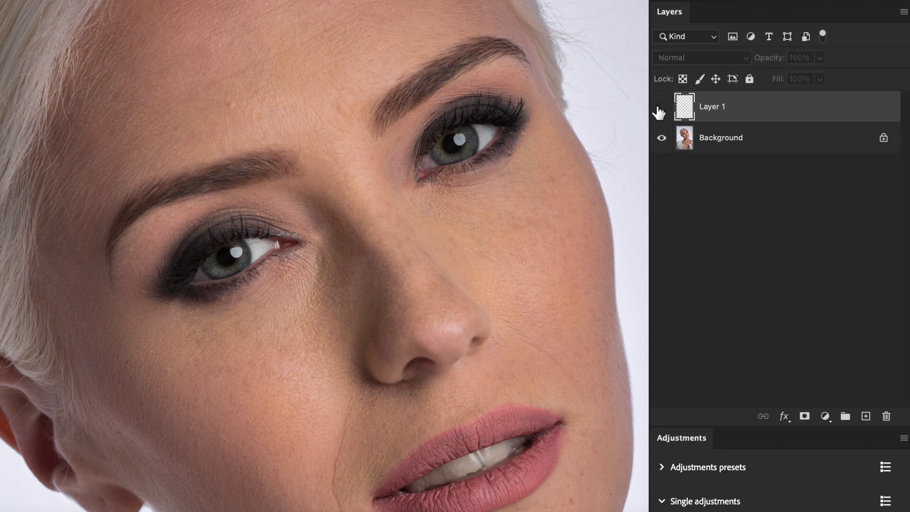
click(660, 109)
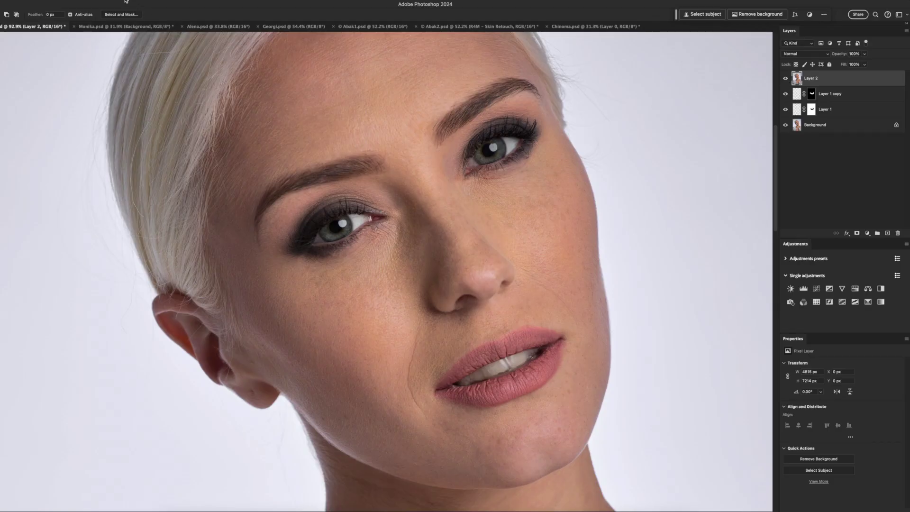
Step: Apply the Retouch4me Dodge Burn filter to Layer 2 at Warmth 0 and Blend 100 with Soft Light Layer output, checking its preview first
click(126, 2)
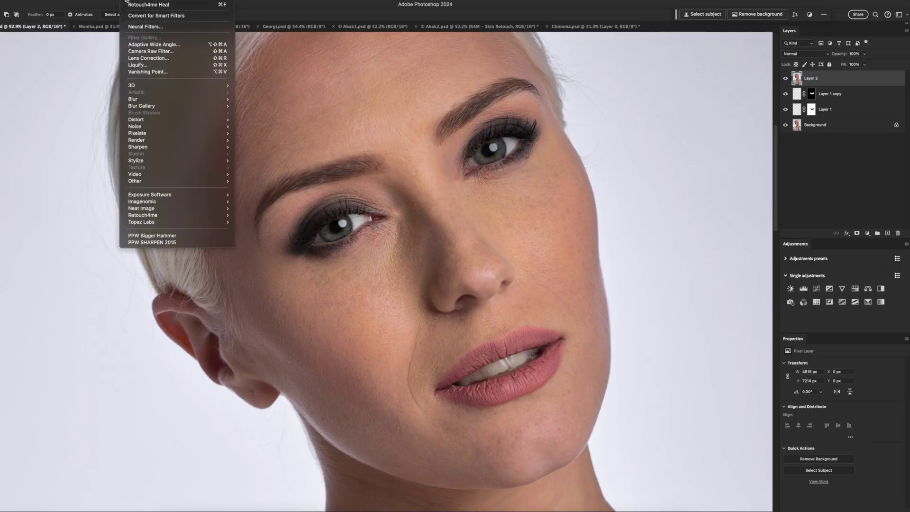
mouse_move(218, 216)
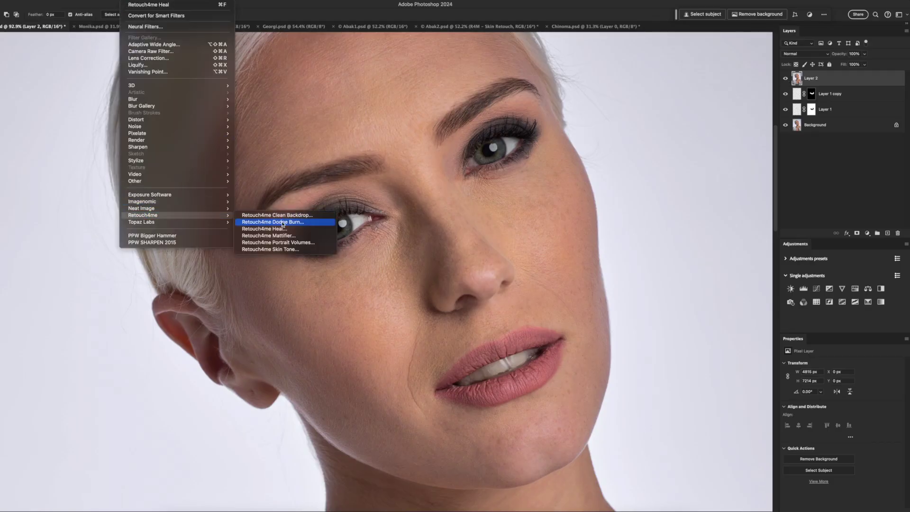
click(306, 223)
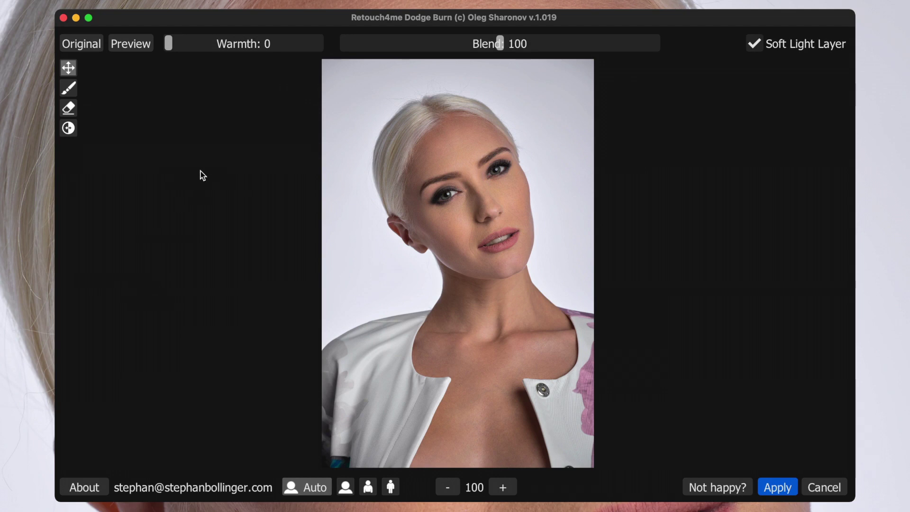
click(125, 45)
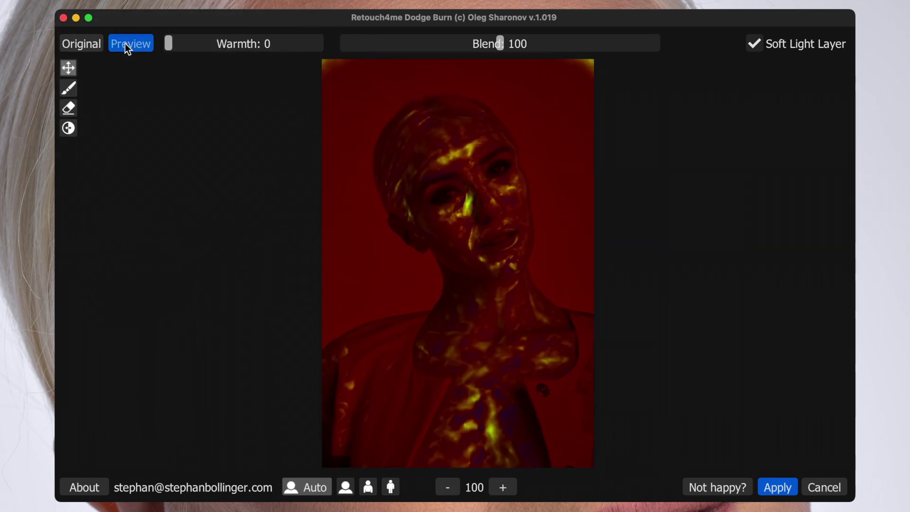
drag(124, 44, 182, 75)
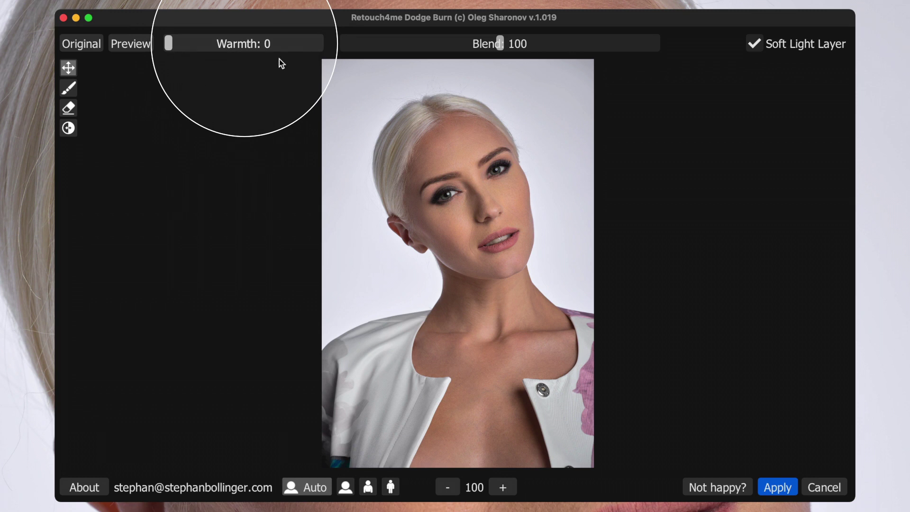
click(496, 44)
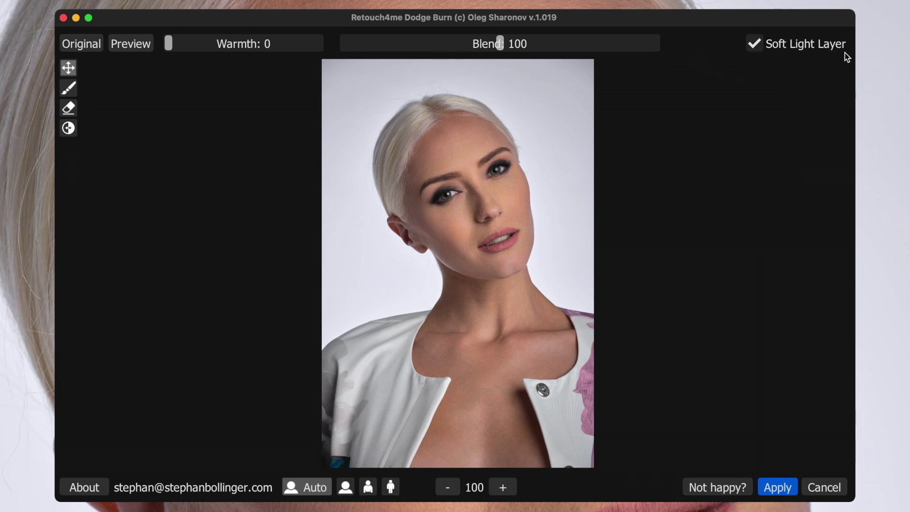
click(778, 488)
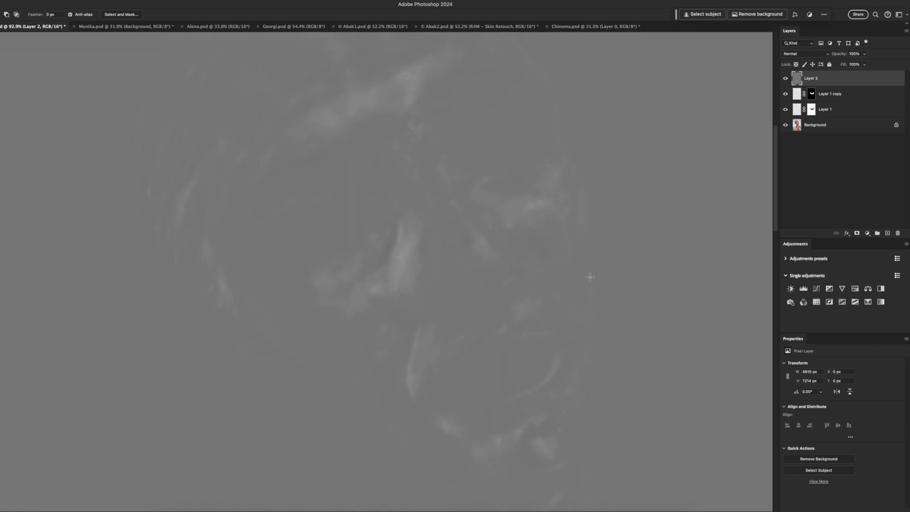
Step: Set the dodge and burn layer's blending mode to Soft Light and compare the face with and without it
click(706, 192)
click(809, 54)
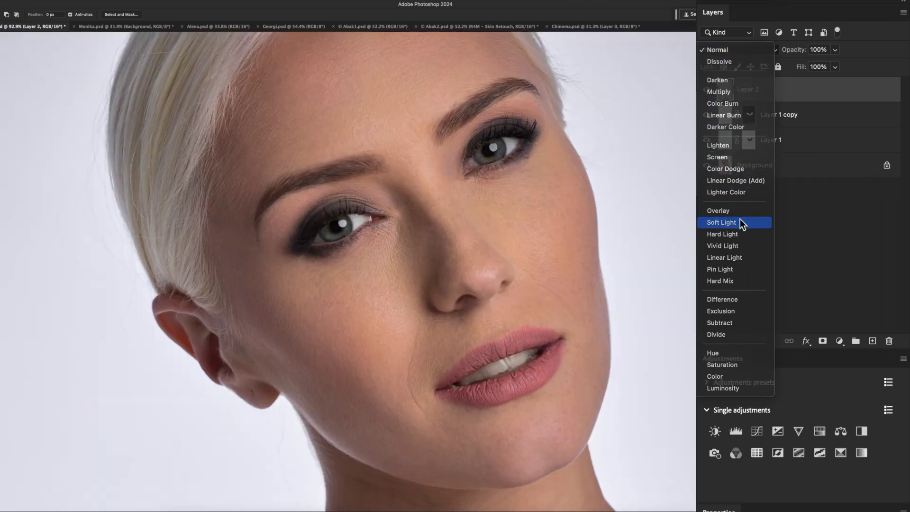
click(741, 222)
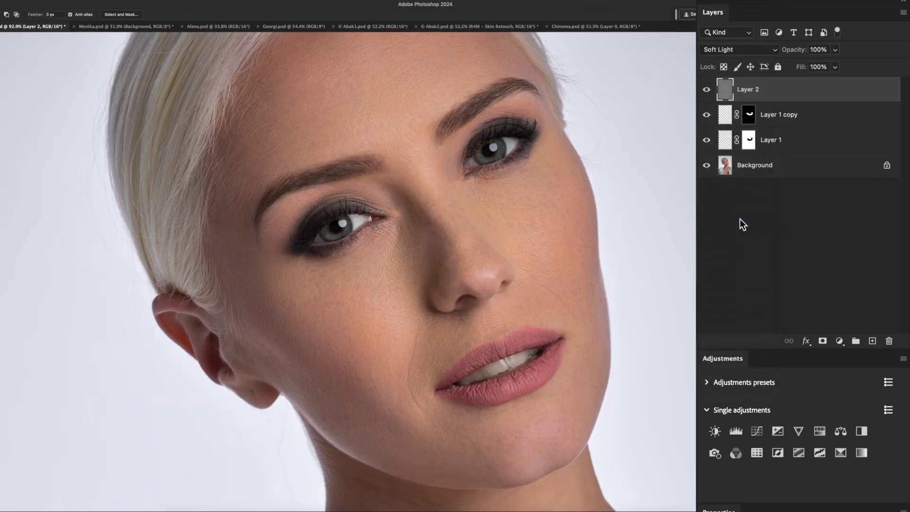
click(707, 91)
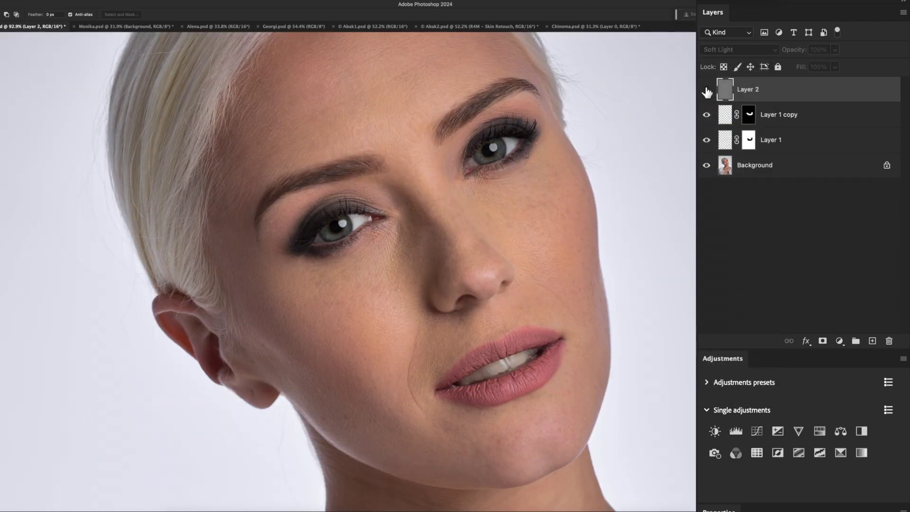
click(707, 90)
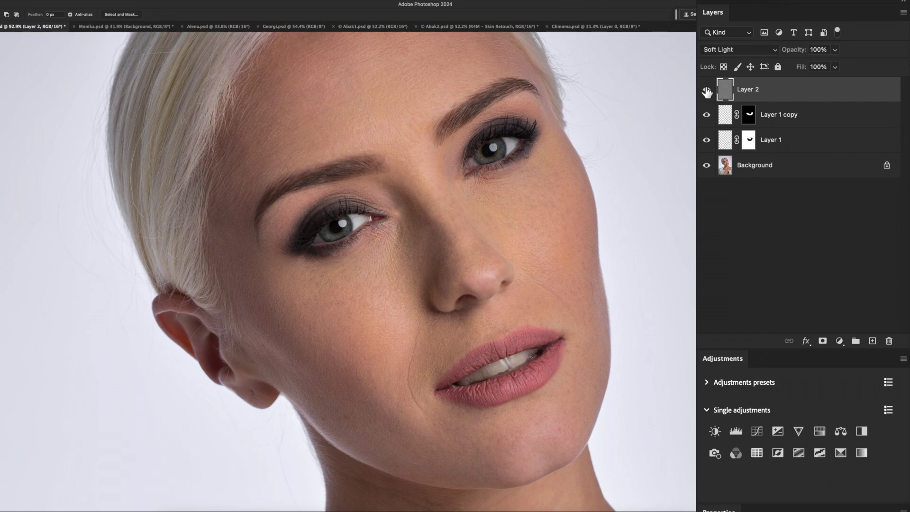
key(ctrl+0)
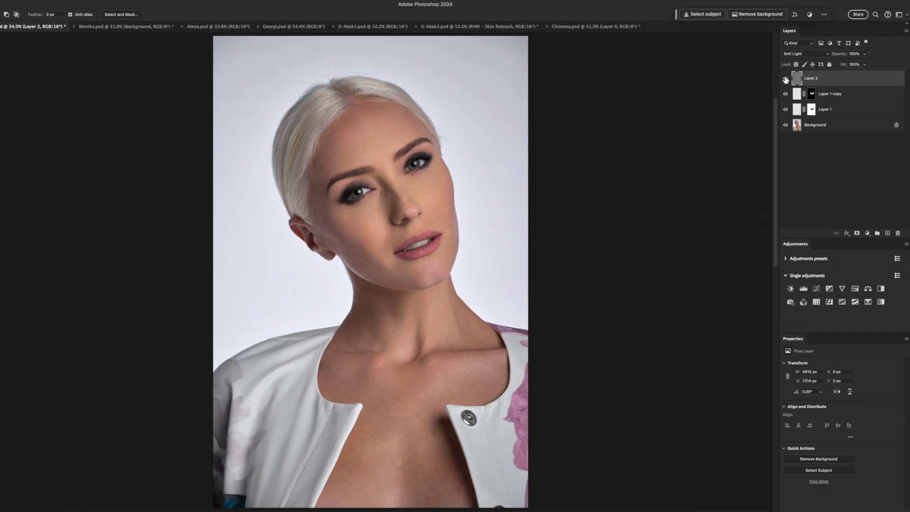
Step: Stamp the visible layers onto a new layer and apply the Retouch4me Skin Tone filter at Blend 104 with Soft Light Layer output
key(ctrl+shift+alt+e)
key(ctrl+1)
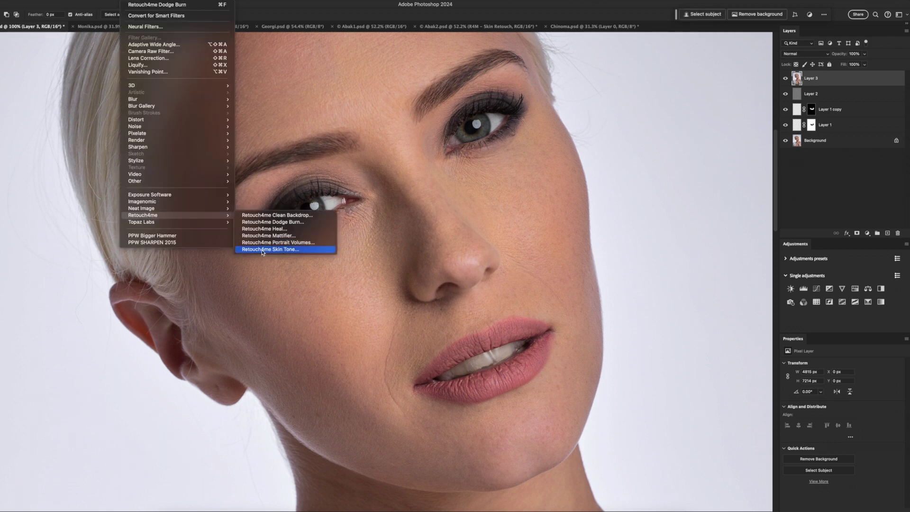
click(310, 250)
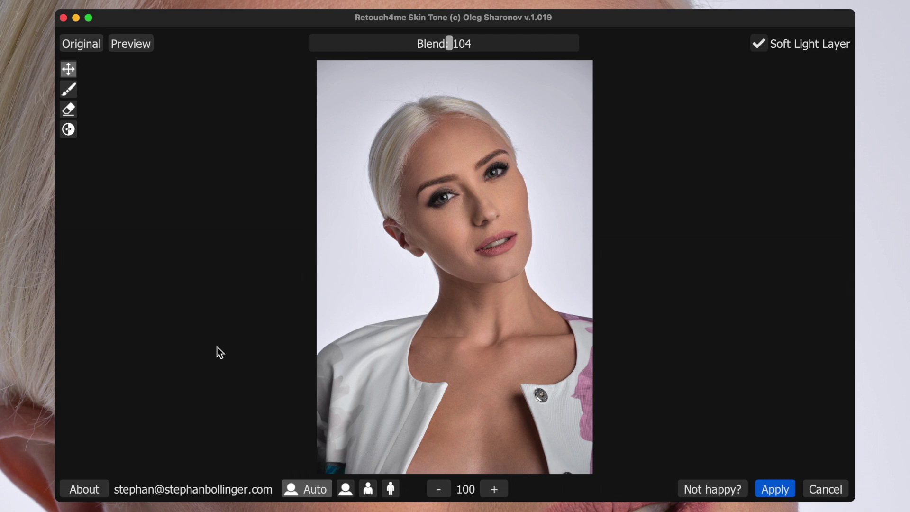
key(Return)
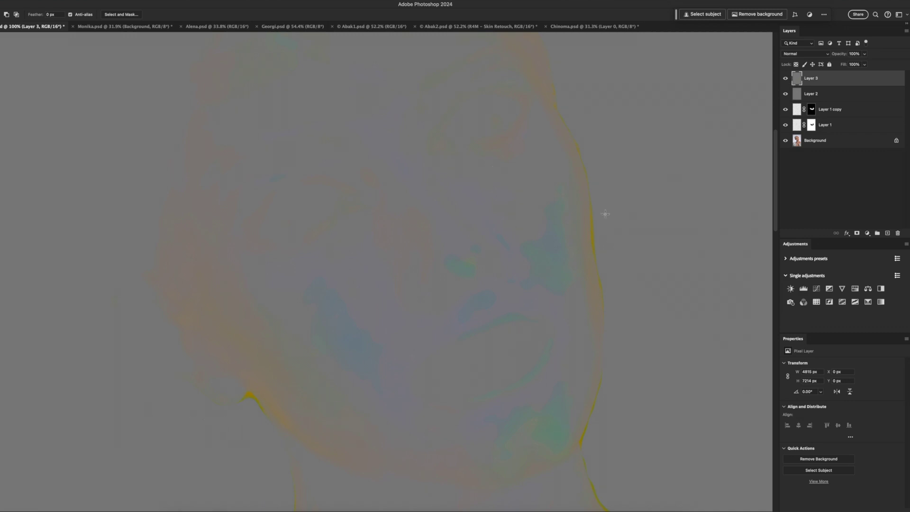
Step: Blend the skin tone layer as Soft Light and lower its opacity to about 65%, comparing the face with and without it
click(806, 53)
click(794, 161)
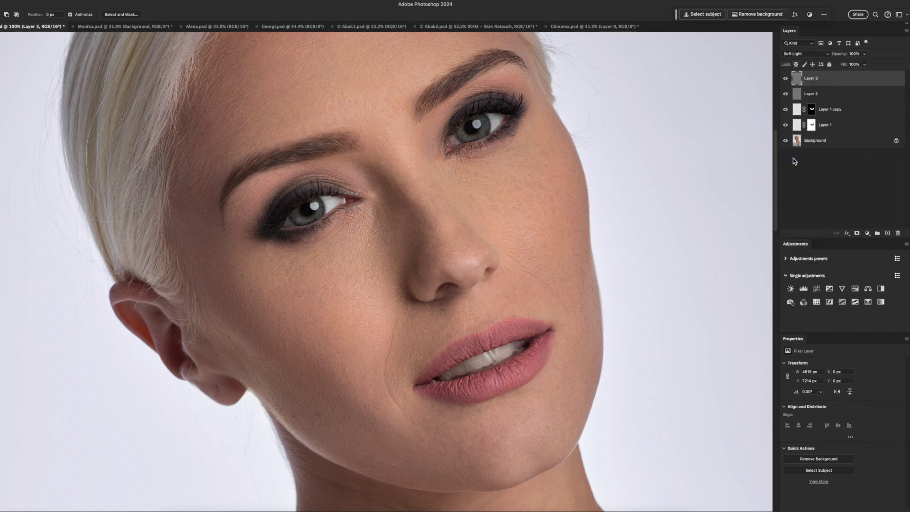
click(786, 79)
click(786, 79)
drag(843, 54, 827, 56)
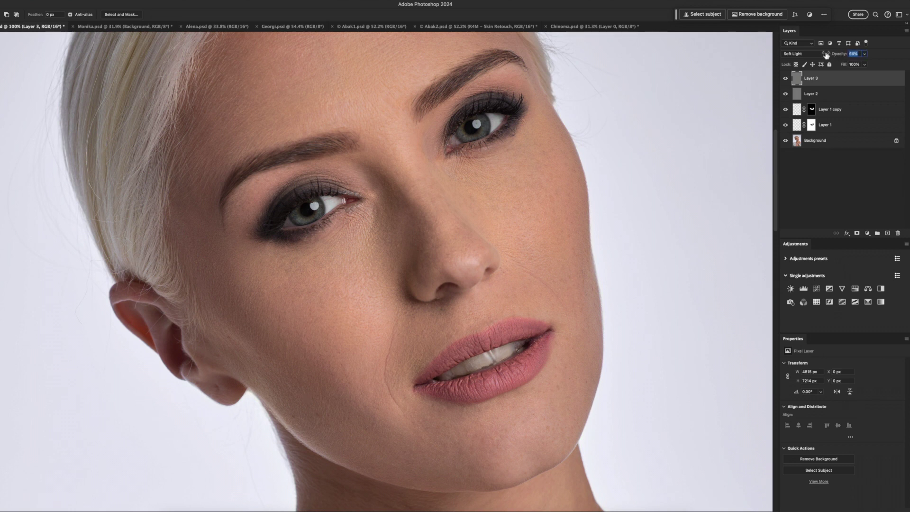
click(786, 79)
click(785, 79)
Step: Apply Retouch4me Portrait Volumes at Blend 100 to a merged copy of the visible layers and blend the result as Soft Light
click(128, 5)
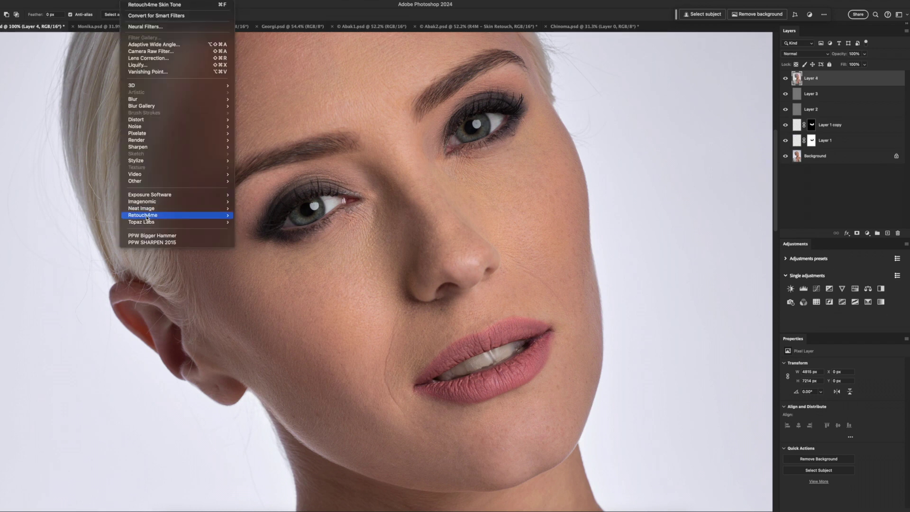
mouse_move(184, 216)
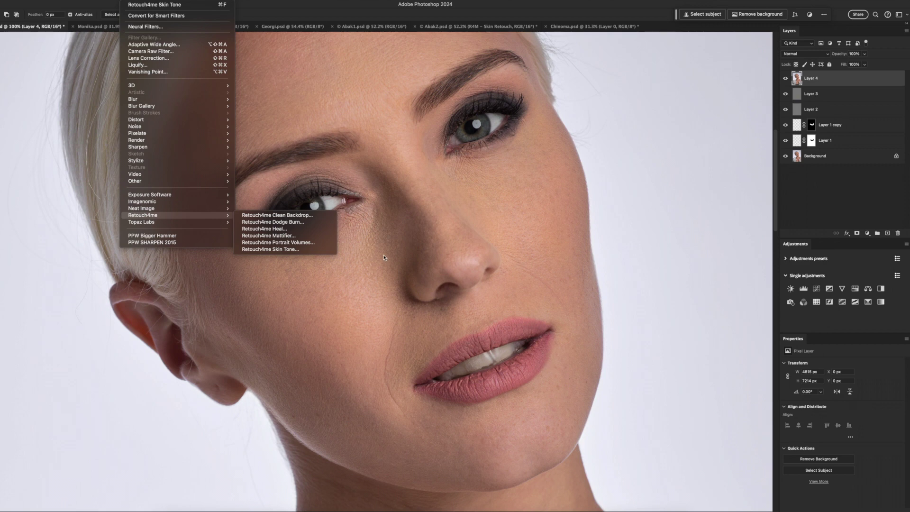
click(278, 244)
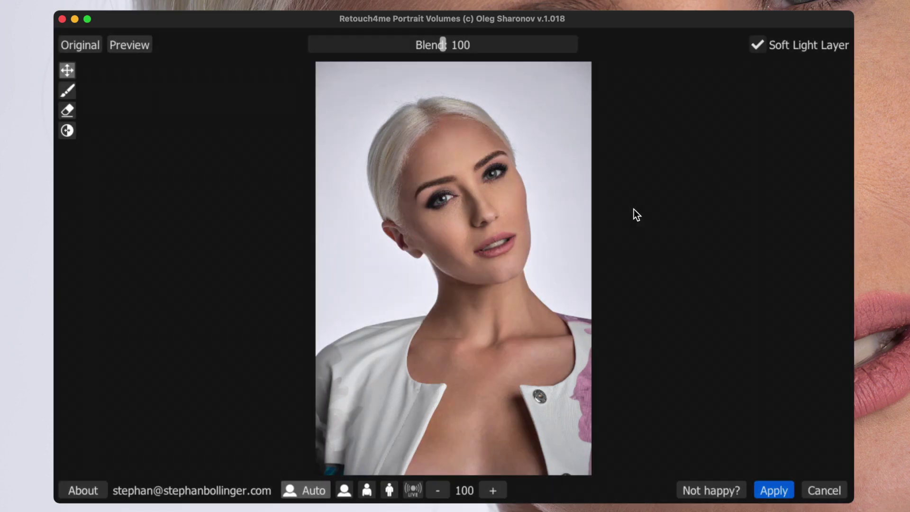
click(773, 488)
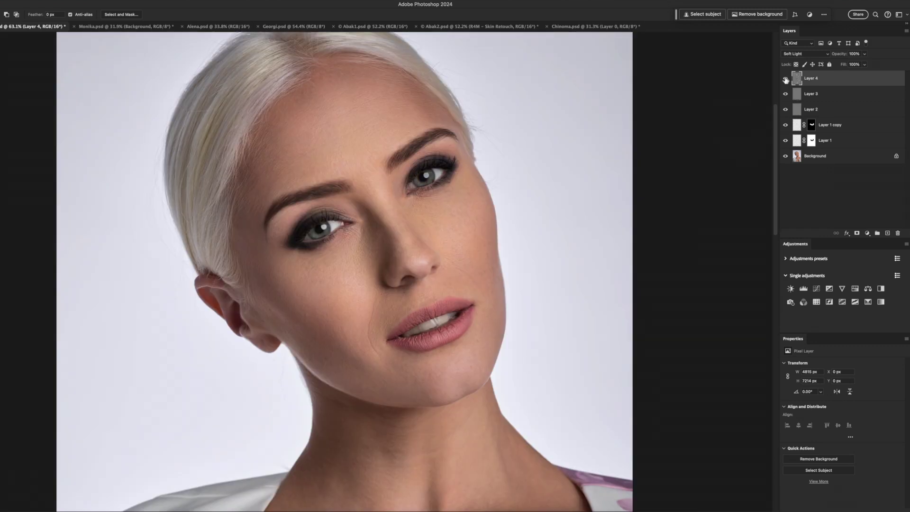
Step: Compare the portrait with and without the Portrait Volumes layer, both close up and in full view
click(785, 78)
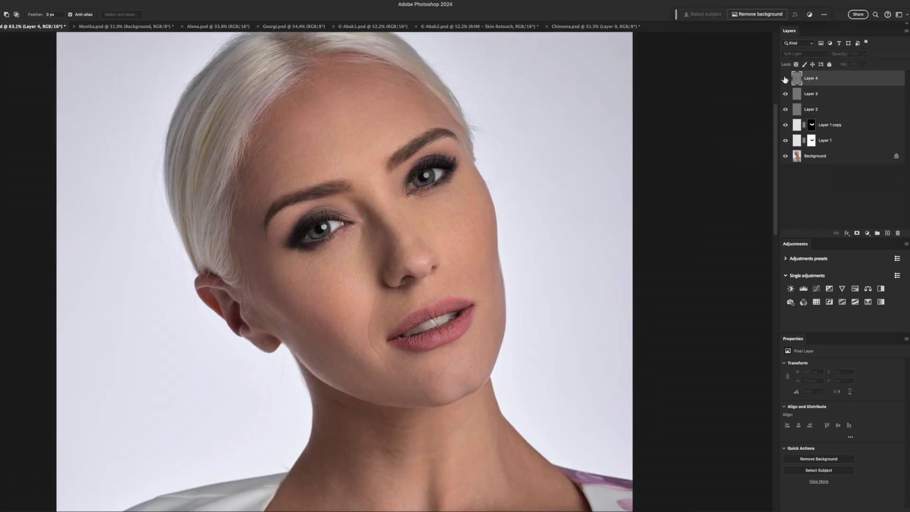
click(785, 79)
key(ctrl+0)
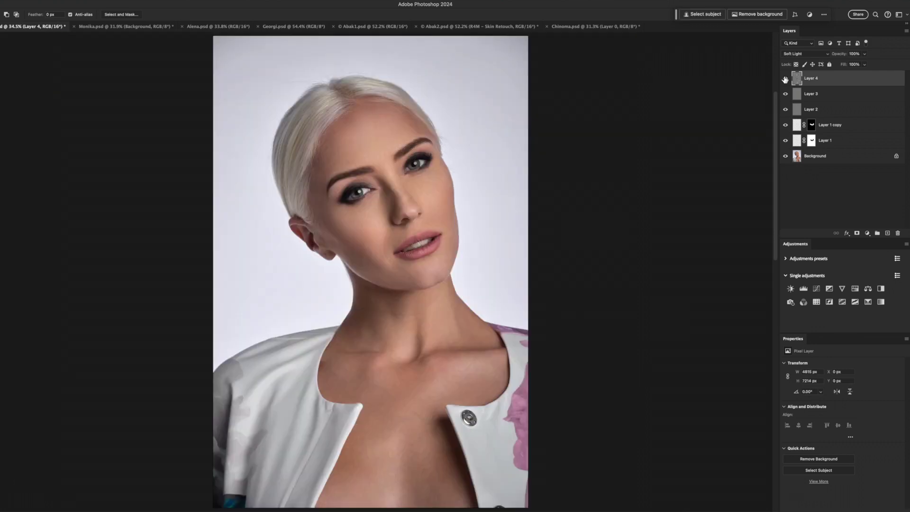
click(785, 79)
click(785, 79)
click(785, 79)
Step: Reduce the Portrait Volumes layer's opacity to 40%, checking its effect on the portrait
drag(849, 54, 822, 57)
click(785, 79)
click(786, 78)
click(785, 78)
click(786, 79)
key(4)
Step: Compare the full retouch with the original Background and examine the skin texture around the eyes and nose at 200%
scroll(369, 140, up, 3)
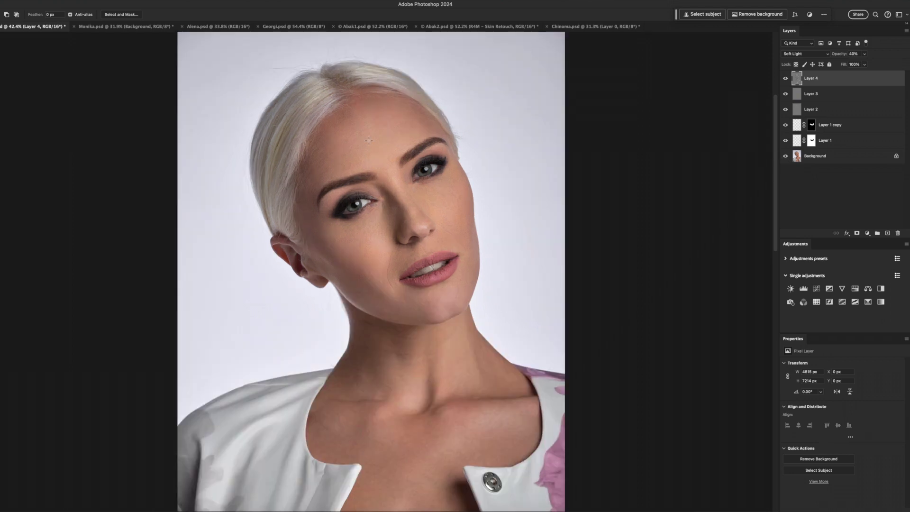
scroll(369, 139, up, 3)
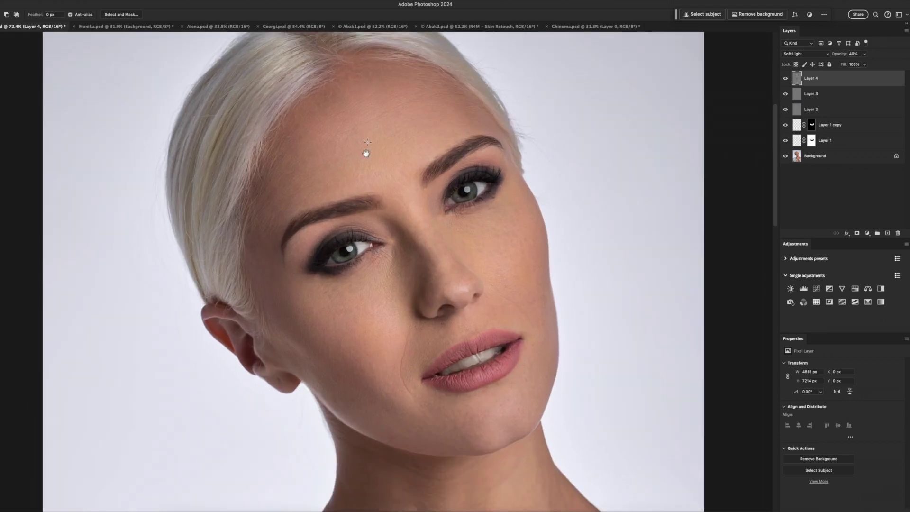
scroll(521, 171, right, 2)
alt+click(786, 156)
alt+click(786, 157)
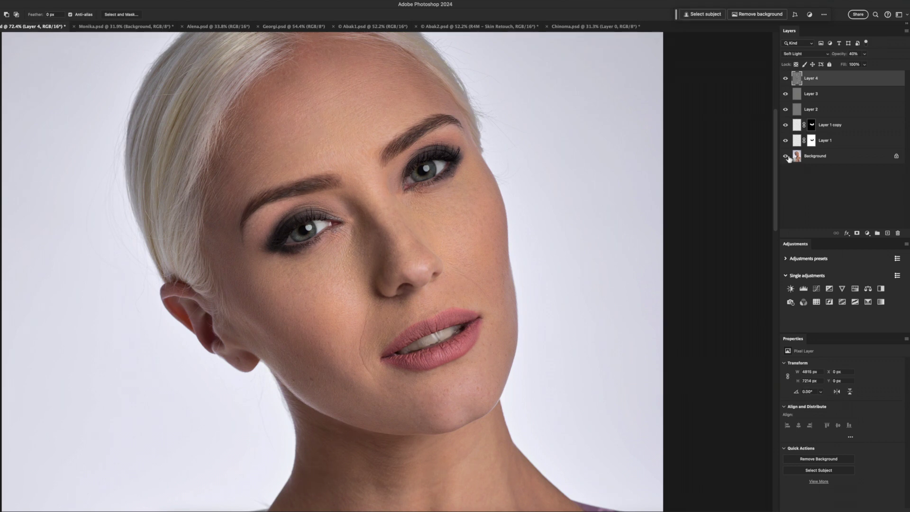
key(super+plus)
key(super+plus)
drag(399, 129, 389, 335)
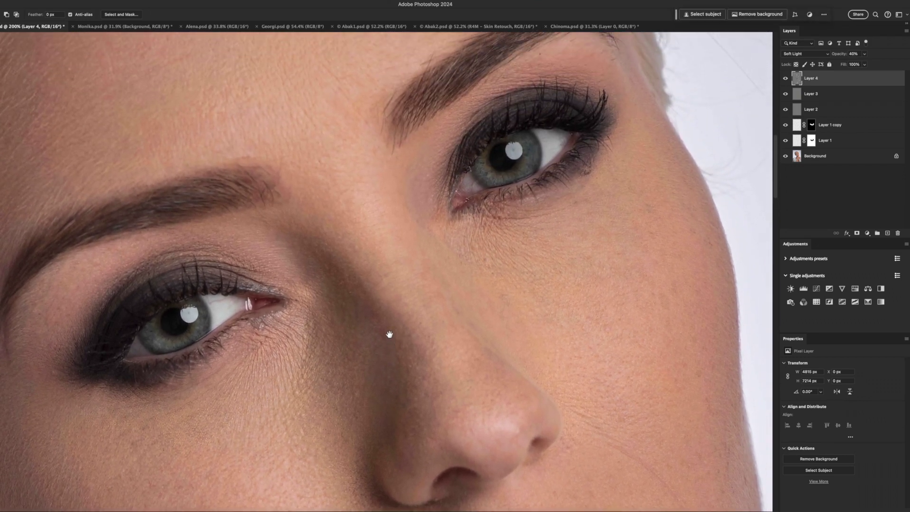
drag(374, 375, 352, 389)
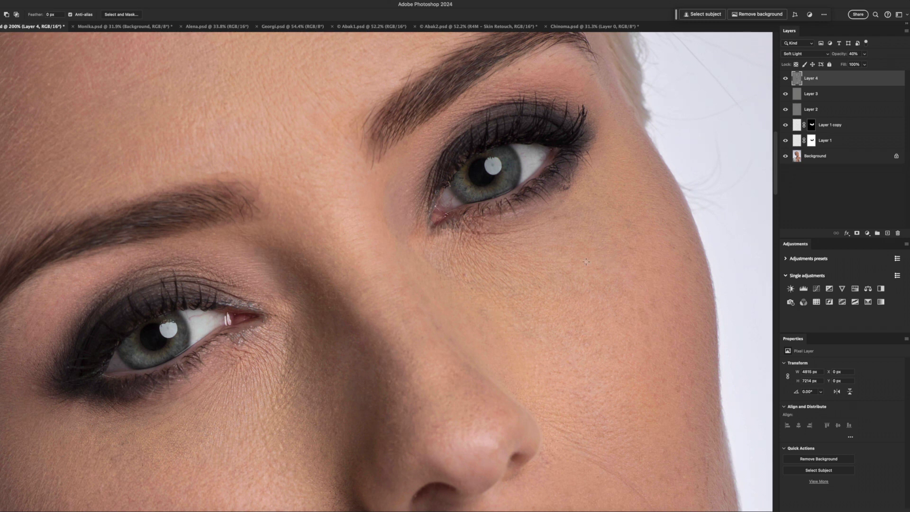
key(ctrl+0)
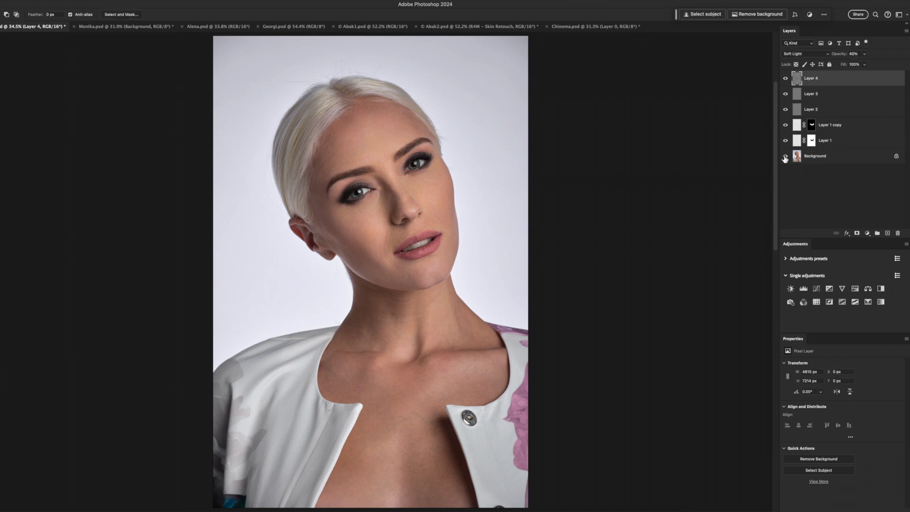
Step: Delete all retouching layers above the Background layer
shift+click(849, 143)
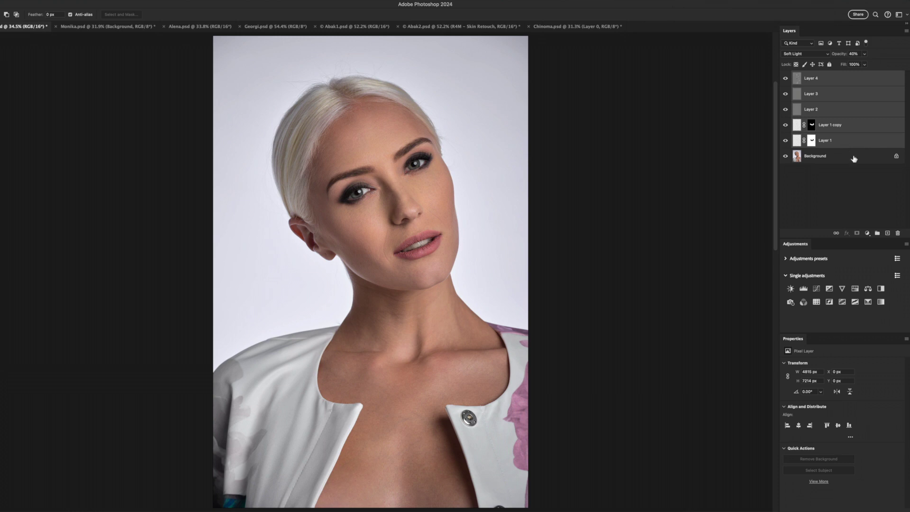
click(898, 234)
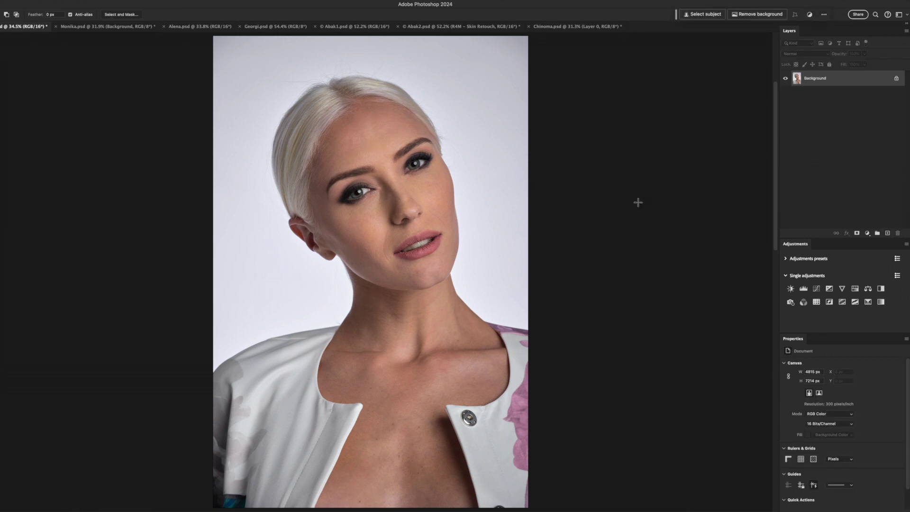
Step: Switch to the portrait with the blue fur hood and view the face close up
key(ctrl+Tab)
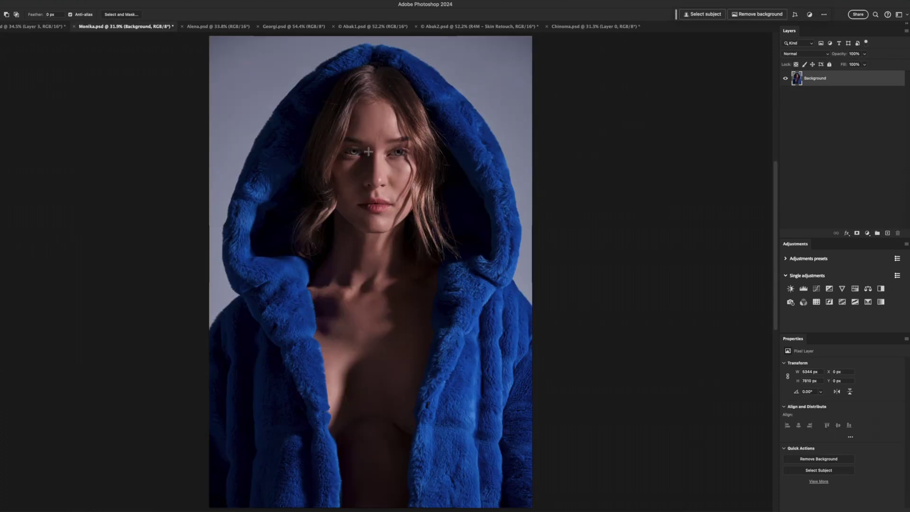
scroll(369, 152, up, 5)
drag(373, 188, 378, 206)
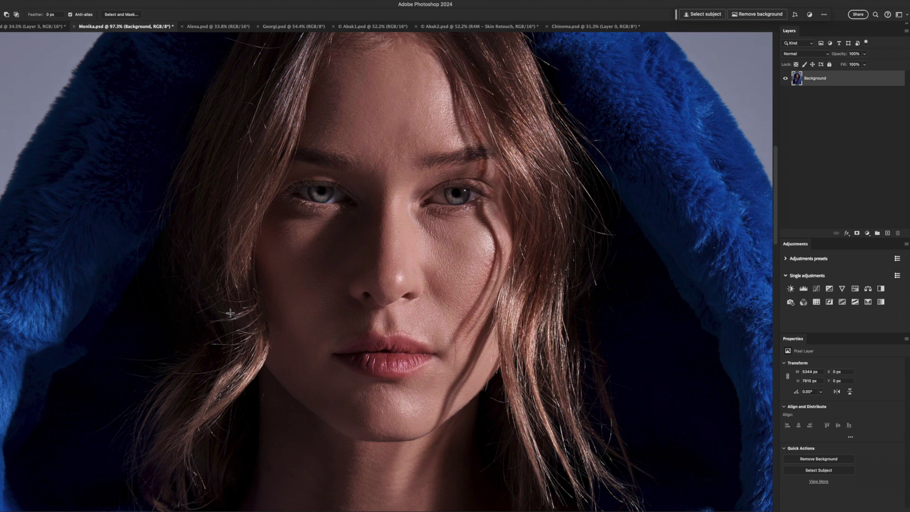
Step: Duplicate the hooded portrait's Background layer and apply Retouch4me Heal to the copy with sensitivity 100 and Make Mask enabled
key(ctrl+j)
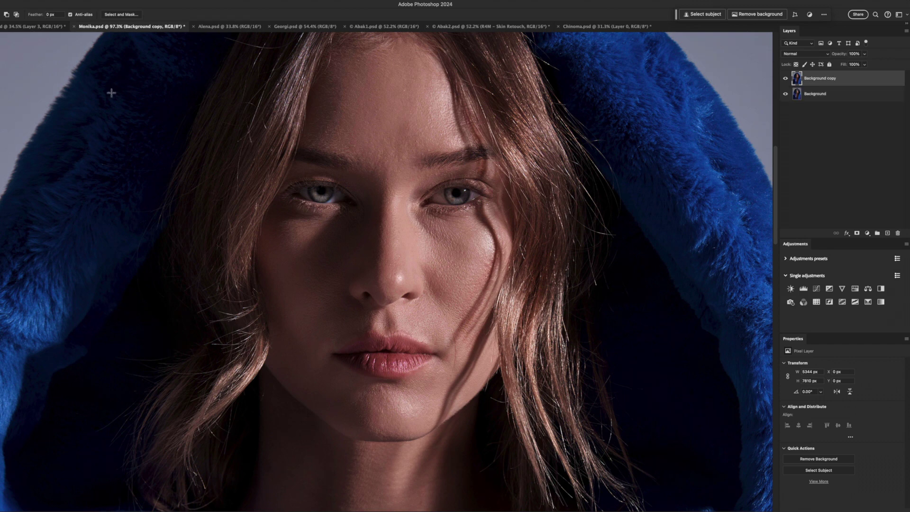
click(130, 6)
mouse_move(213, 211)
click(284, 231)
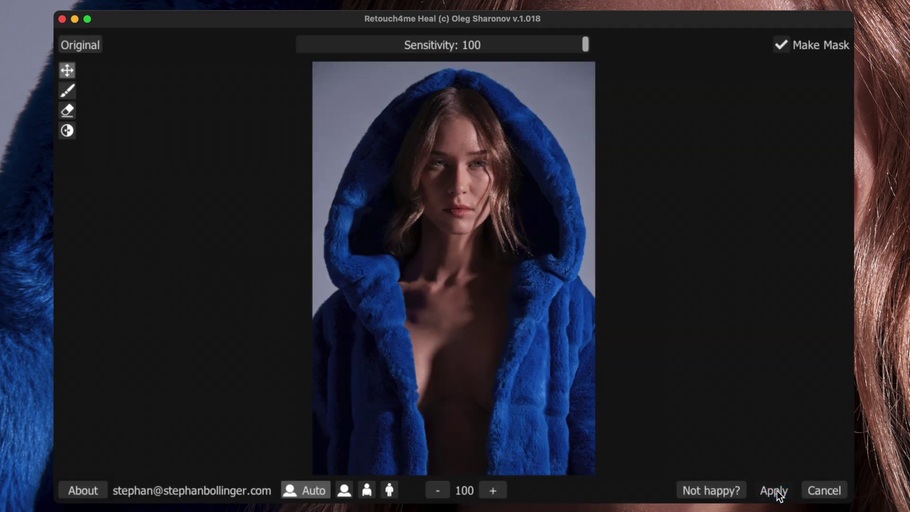
click(777, 491)
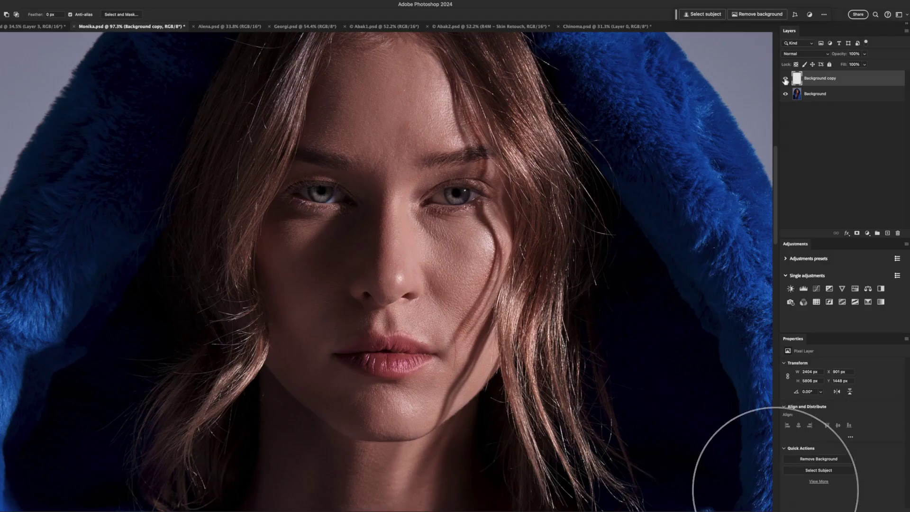
Step: Isolate the healed Background copy to inspect its correction spots, and delete that layer
alt+click(786, 80)
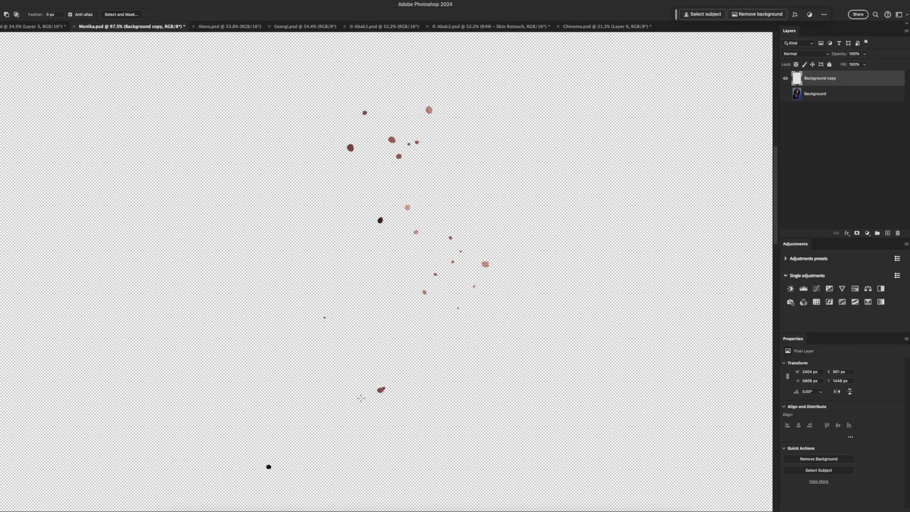
key(Delete)
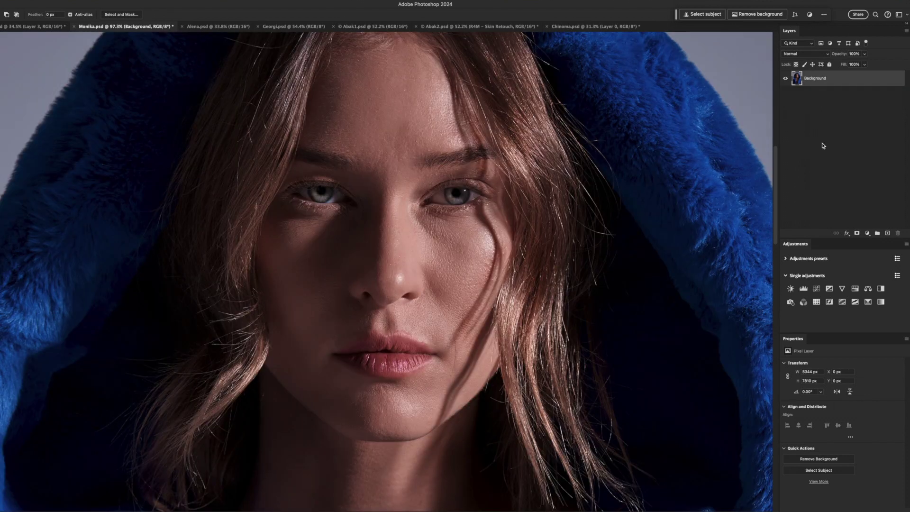
Step: Duplicate the hooded portrait's Background layer and apply Retouch4me Dodge Burn to the copy with Blend 100 and Soft Light Layer enabled
scroll(548, 208, down, 2)
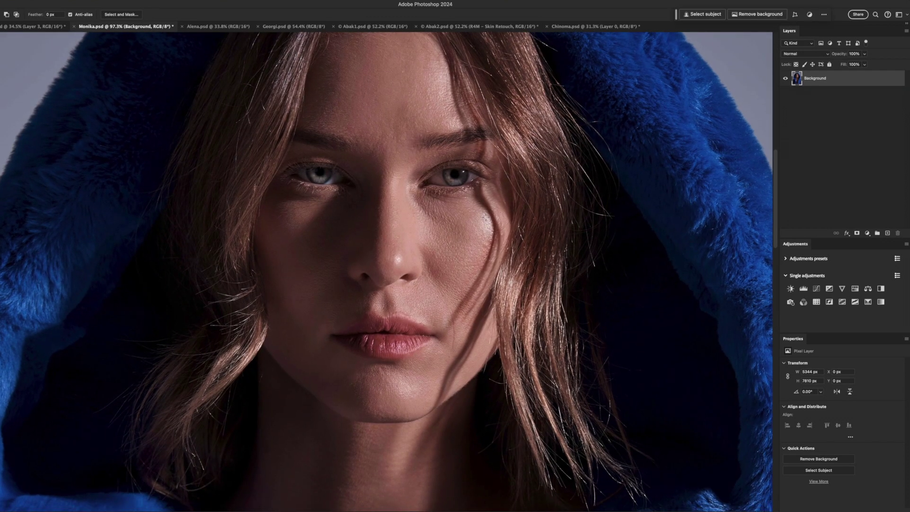
key(ctrl+j)
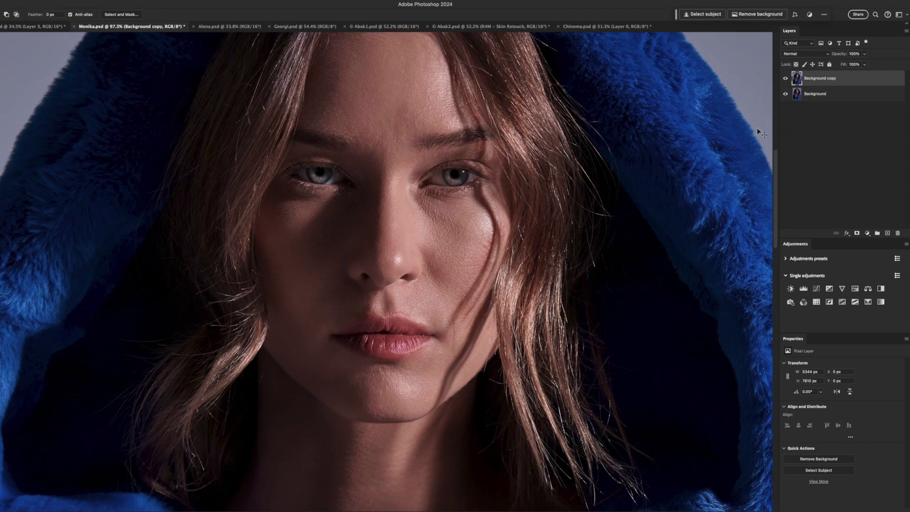
click(131, 0)
mouse_move(190, 215)
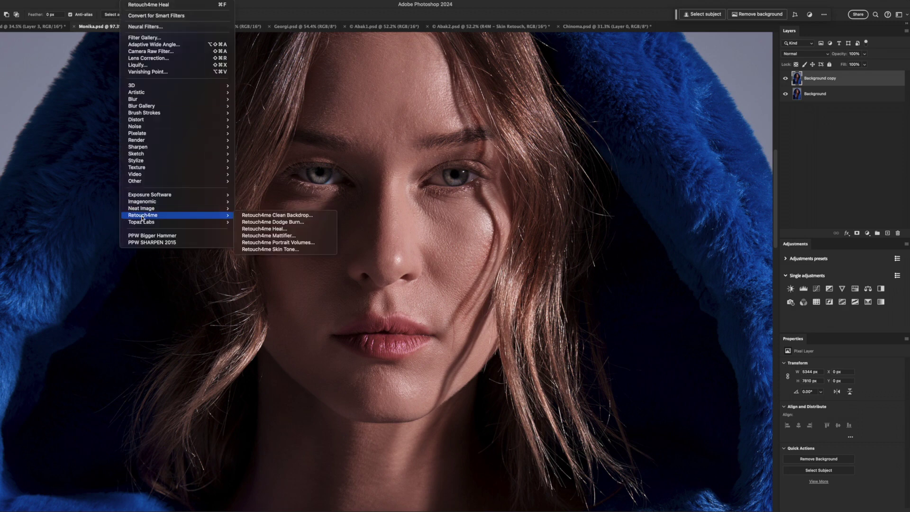
click(278, 222)
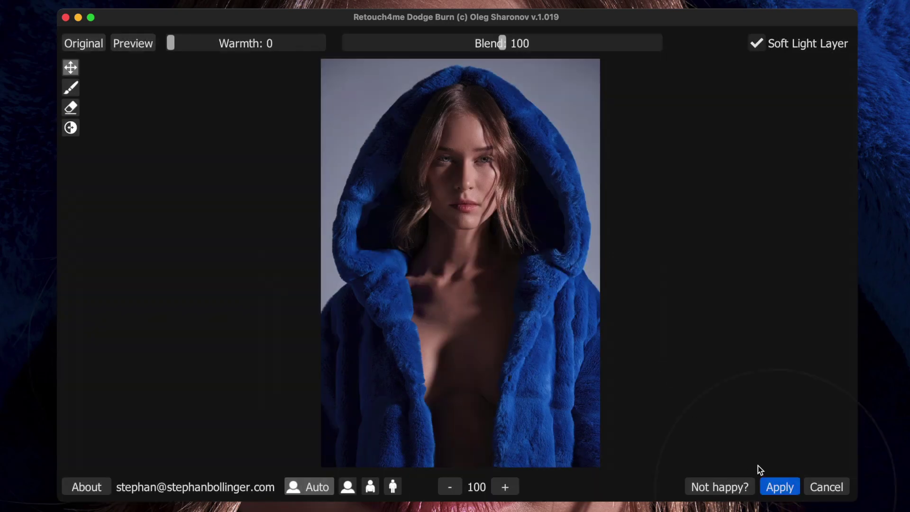
click(780, 487)
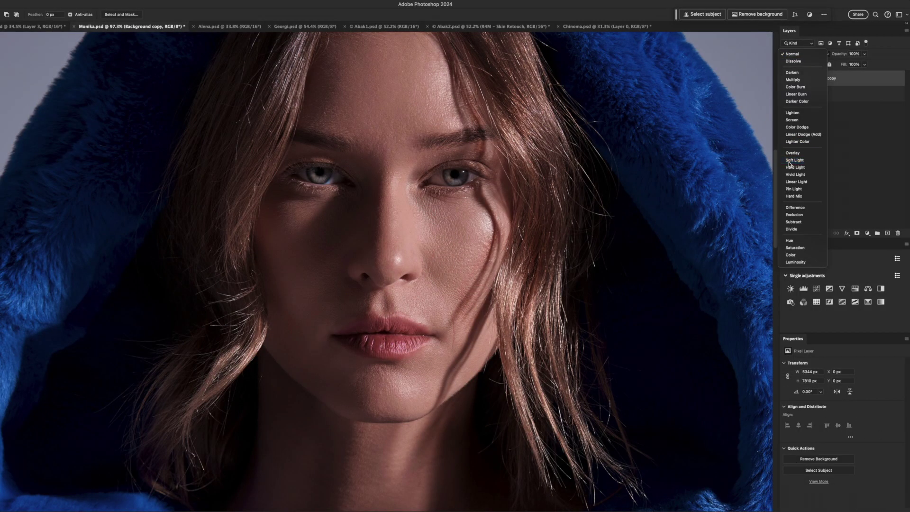
Step: Set the Dodge Burn copy's blend mode to Soft Light and compare the hooded portrait with and without it
click(789, 161)
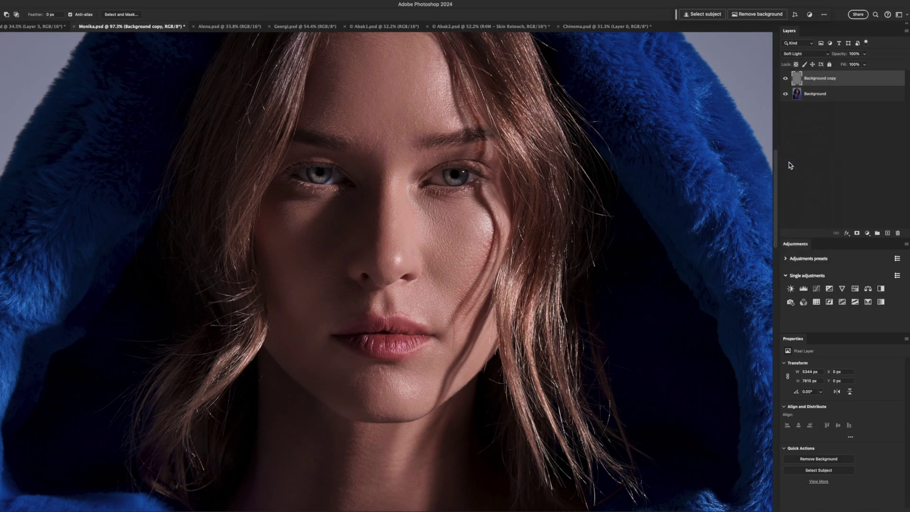
click(786, 79)
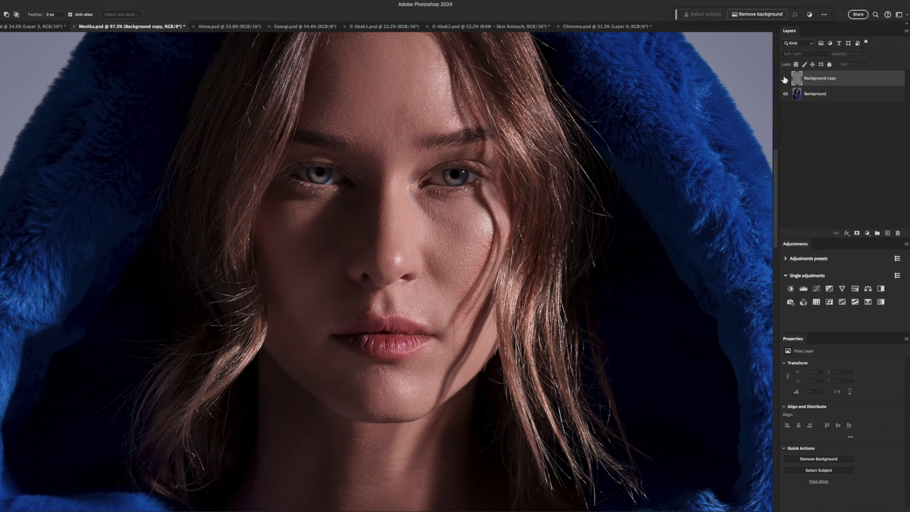
click(785, 78)
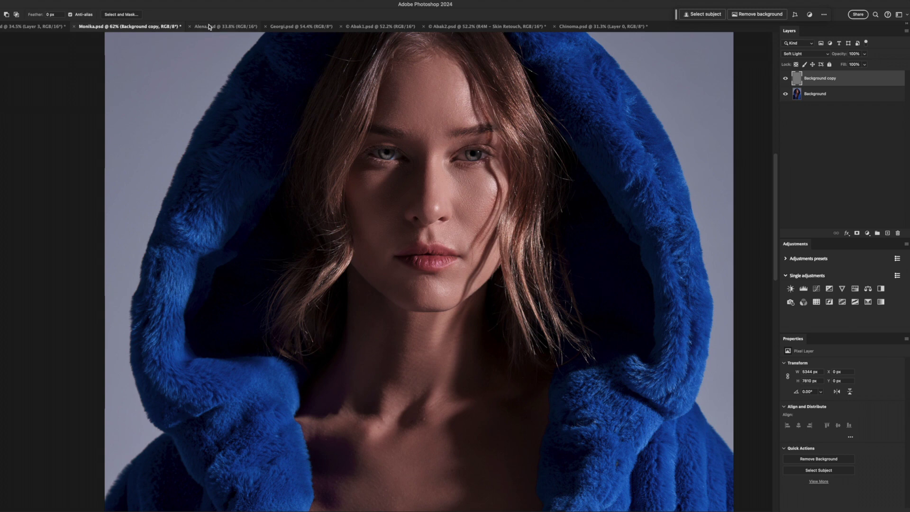
Step: Switch to the ponytail portrait, duplicate its Background layer and apply Retouch4me Heal with sensitivity 100 and Make Mask enabled
click(211, 27)
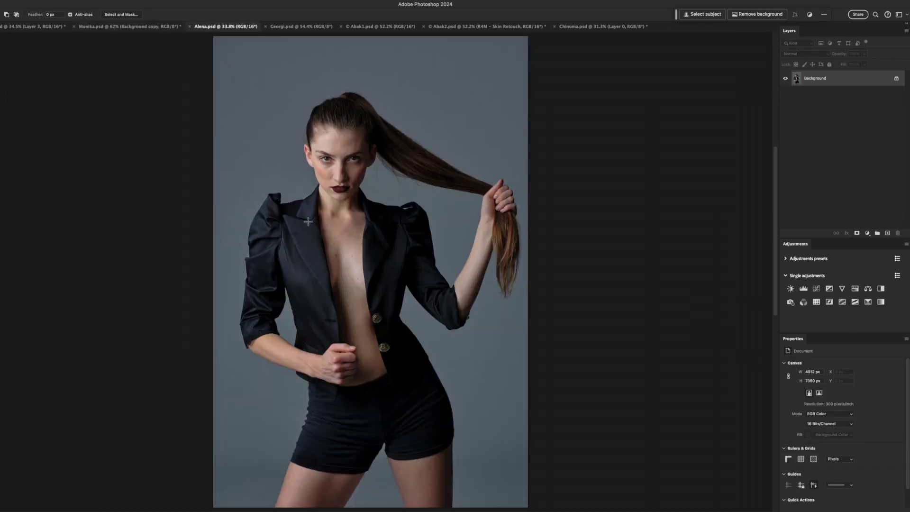
key(ctrl+1)
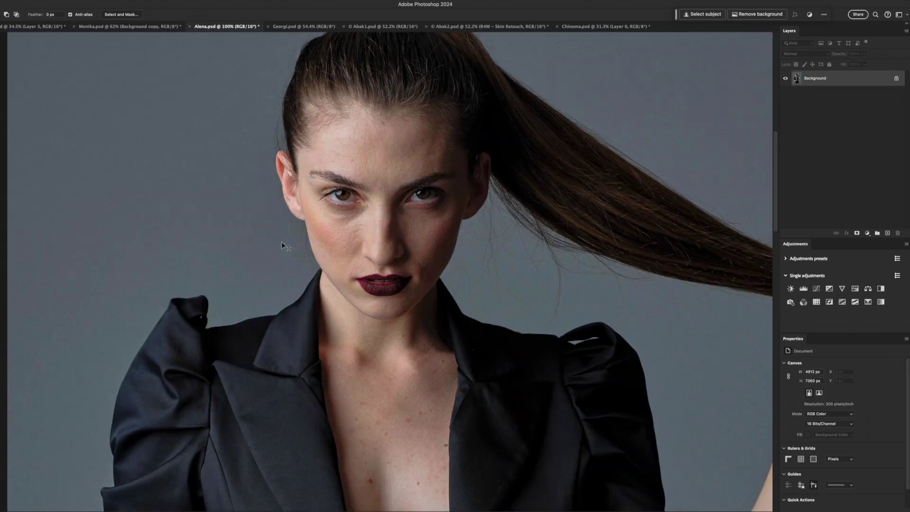
key(ctrl+j)
click(131, 0)
mouse_move(161, 216)
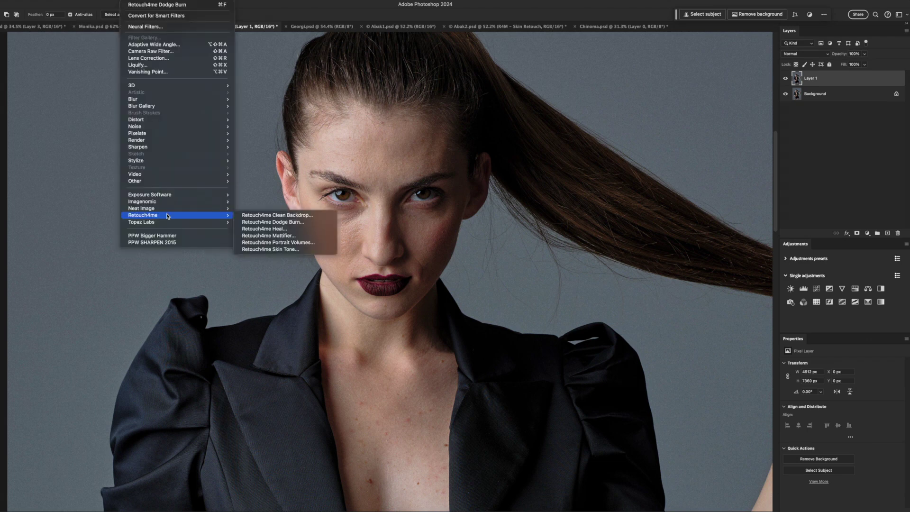
click(278, 230)
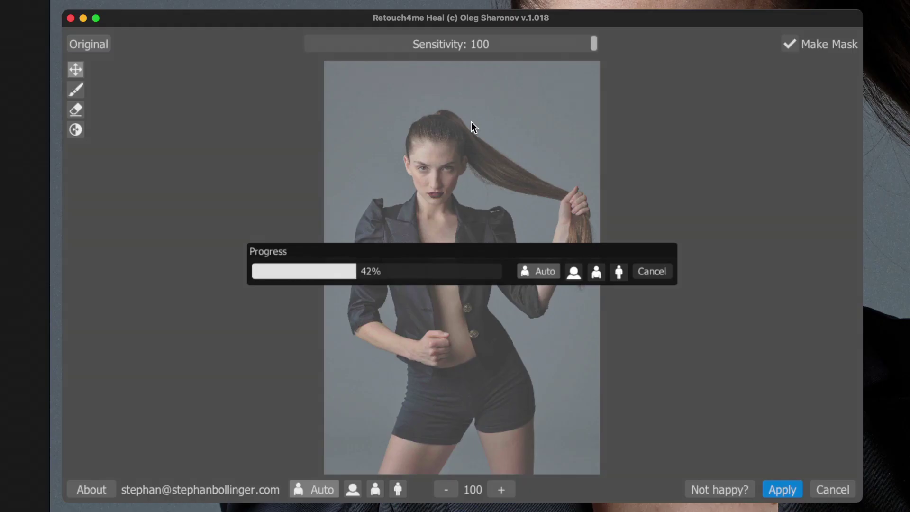
click(782, 491)
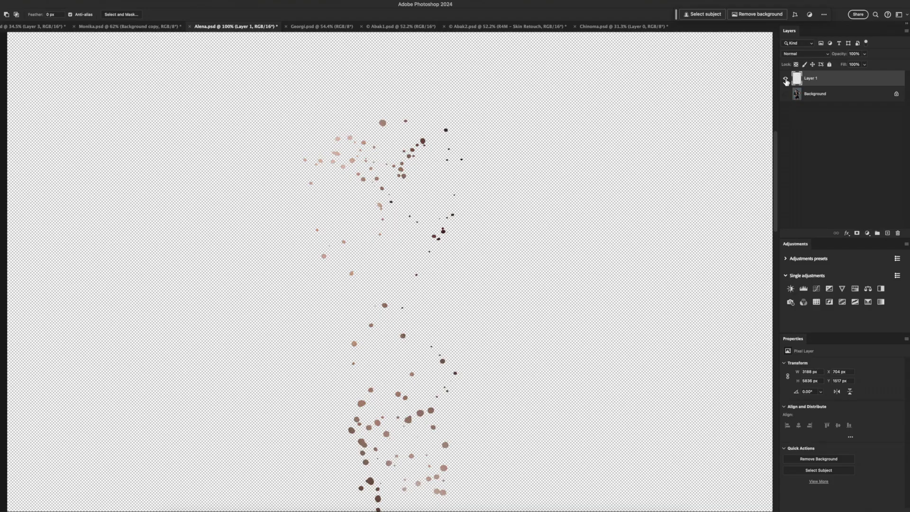
Step: Compare the skin on the ponytail portrait's face and chest with and without the Heal layer at 100% zoom
alt+click(785, 80)
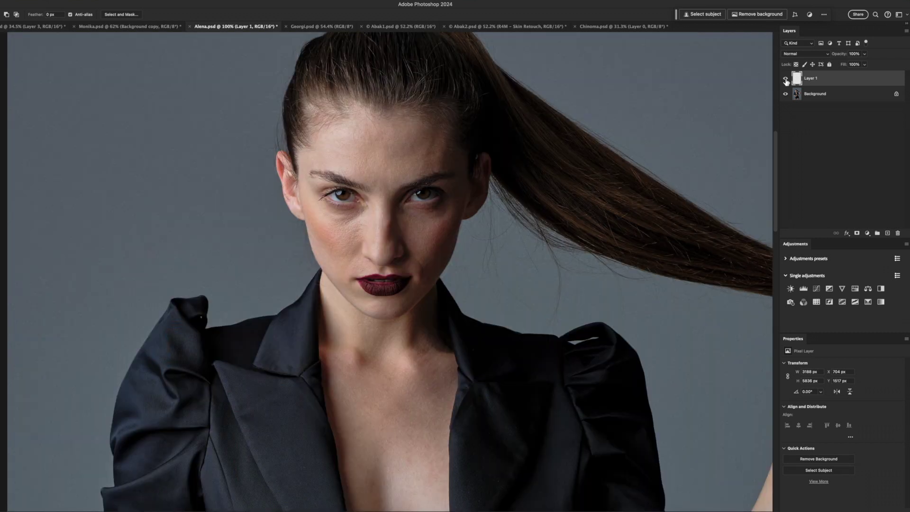
click(786, 80)
click(786, 80)
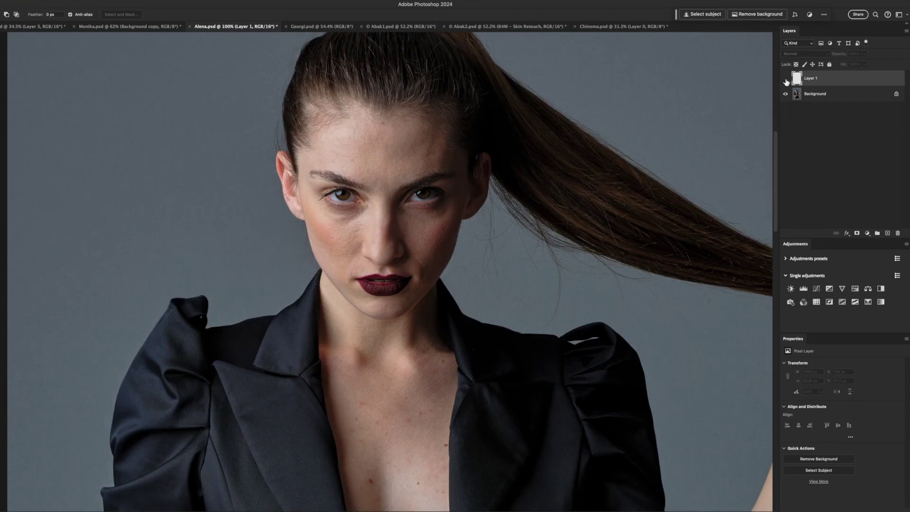
click(786, 80)
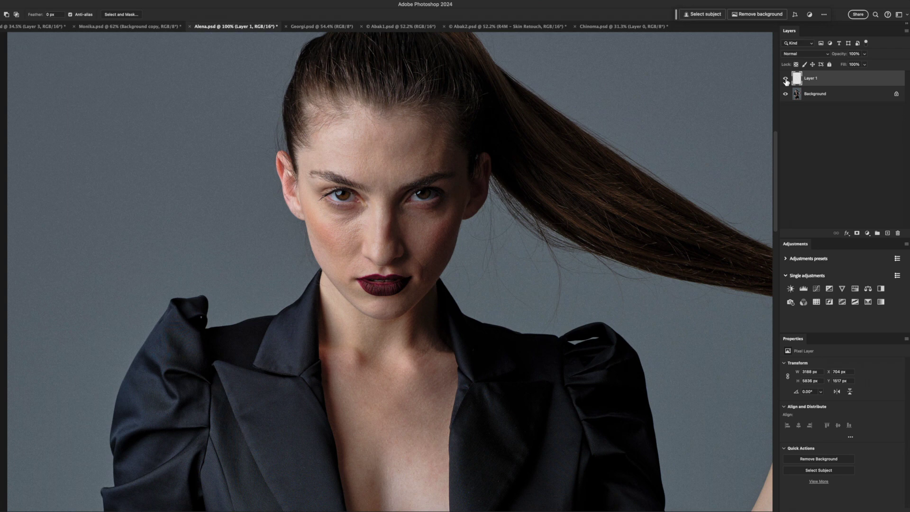
click(786, 80)
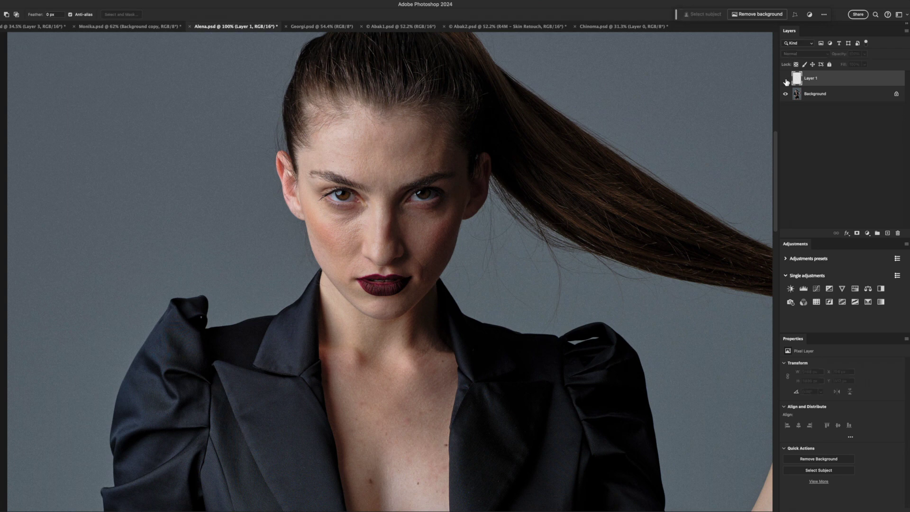
click(786, 80)
Step: Stamp the visible layers into a new layer and apply Retouch4me Dodge Burn to it with Blend 100 and Soft Light Layer enabled
key(alt+shift+super+e)
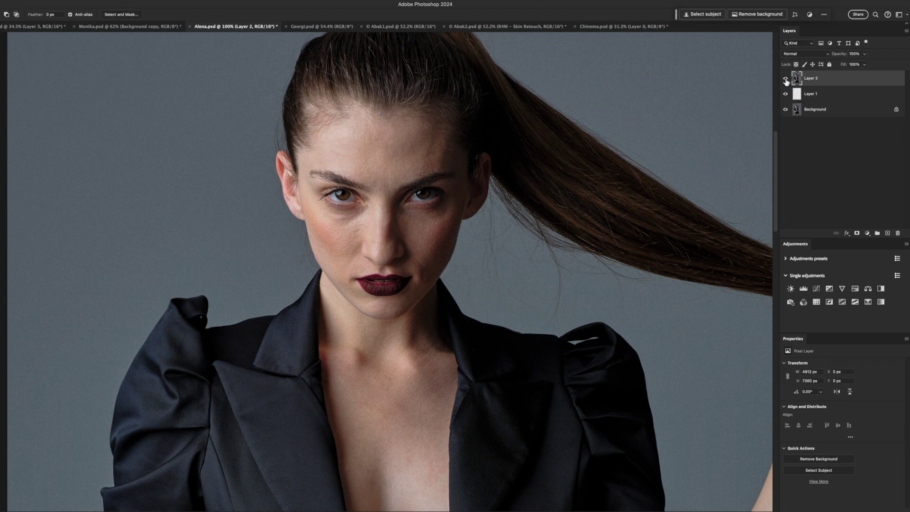
click(142, 5)
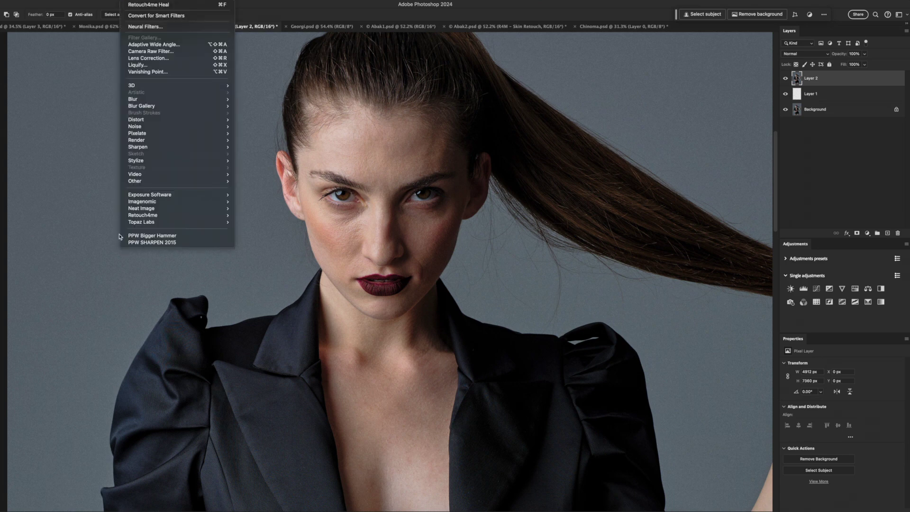
click(314, 224)
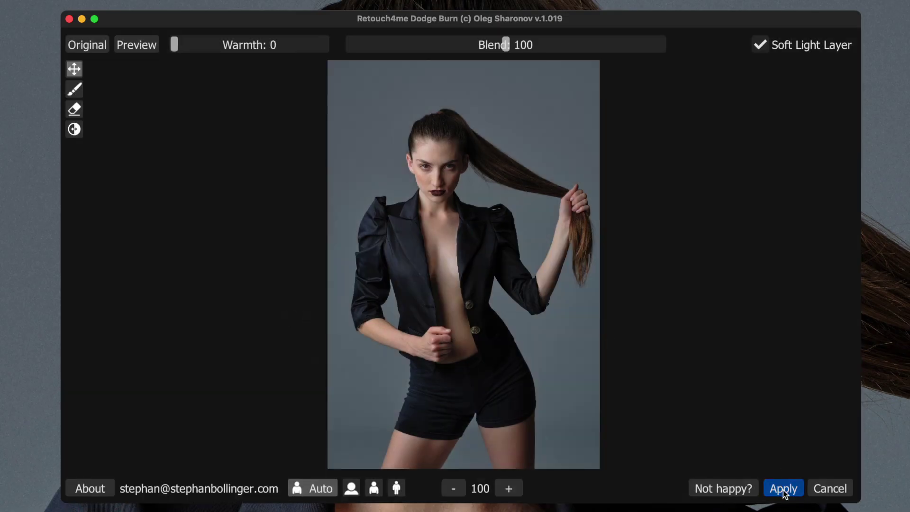
click(783, 489)
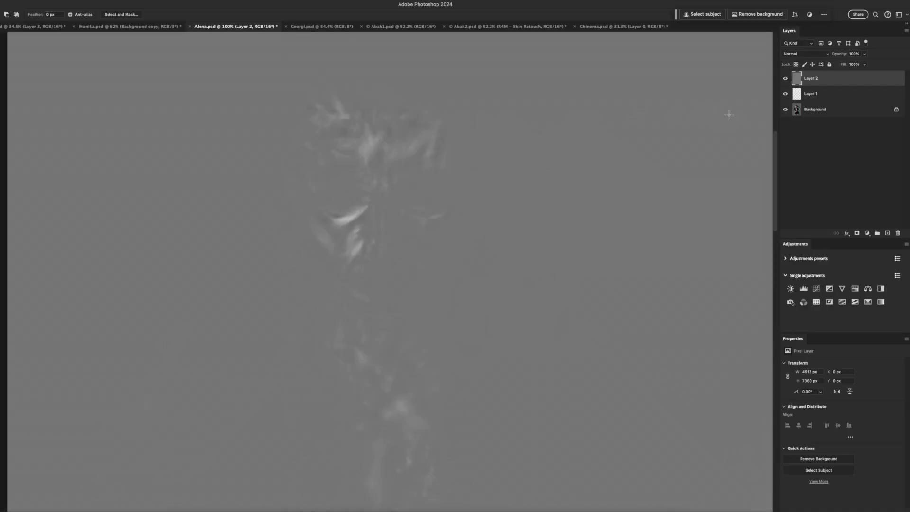
Step: Set the ponytail portrait's Dodge Burn layer to Soft Light and compare the image with and without it
click(813, 54)
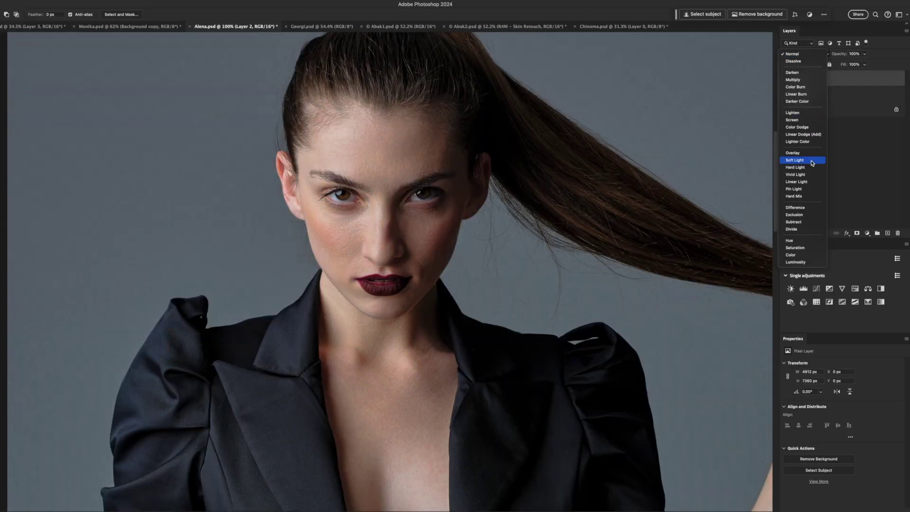
click(812, 161)
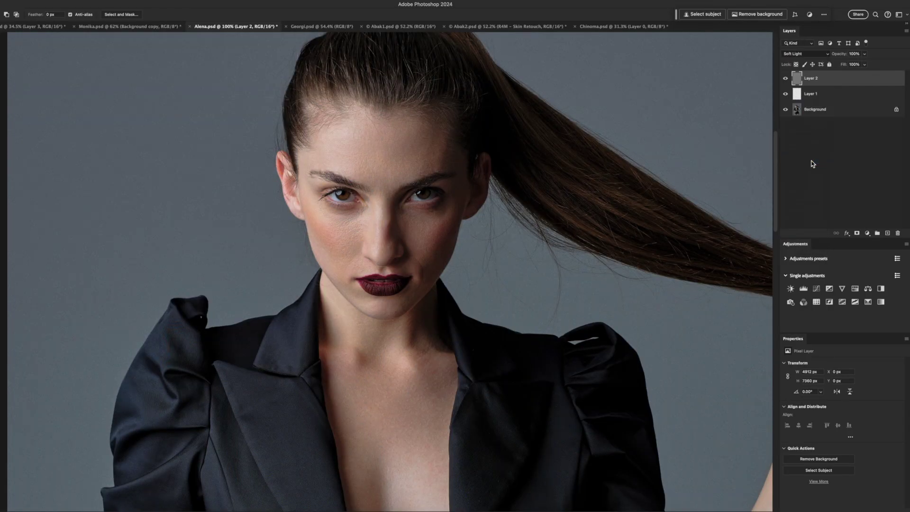
click(786, 79)
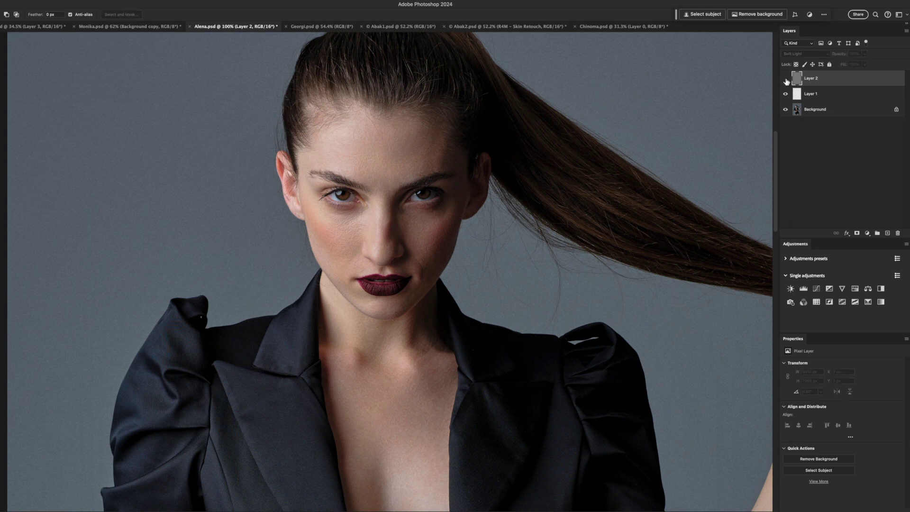
click(785, 80)
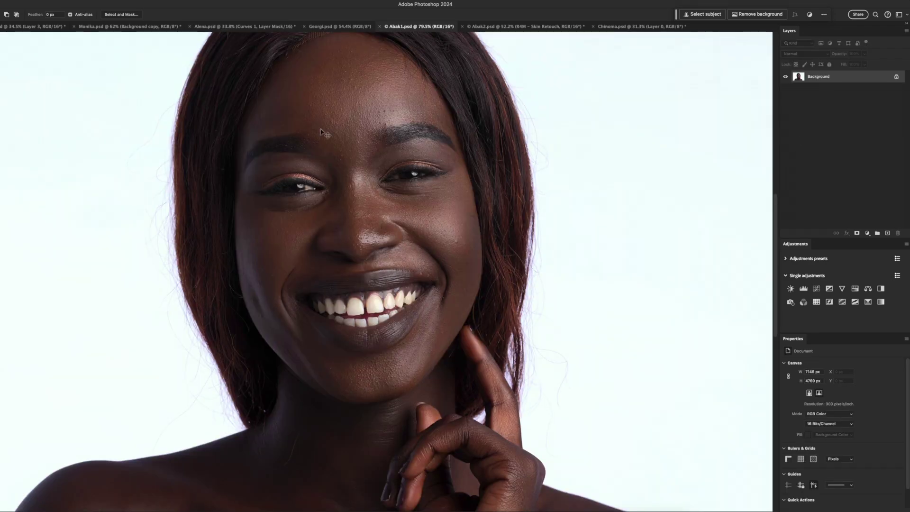
Step: Duplicate the Background layer of the smiling woman's portrait and apply Retouch4me Heal to the copy
key(super+j)
click(128, 6)
mouse_move(134, 218)
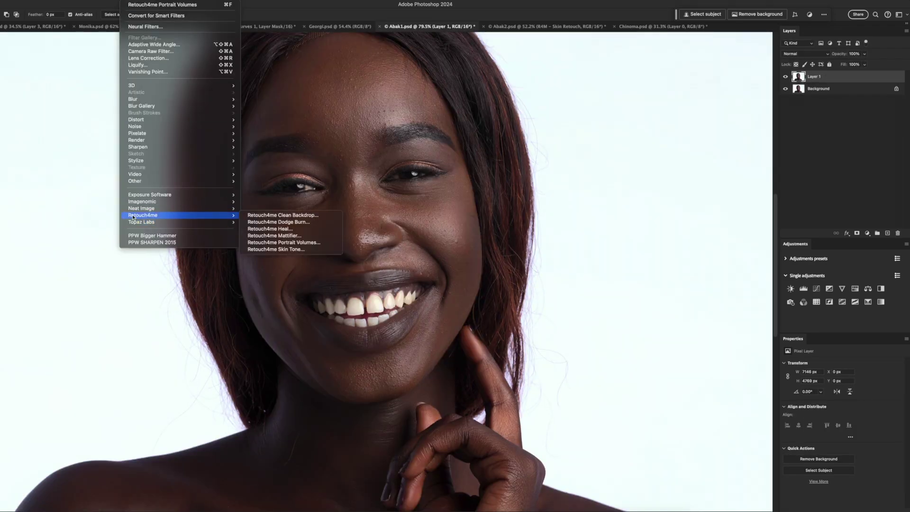
click(299, 230)
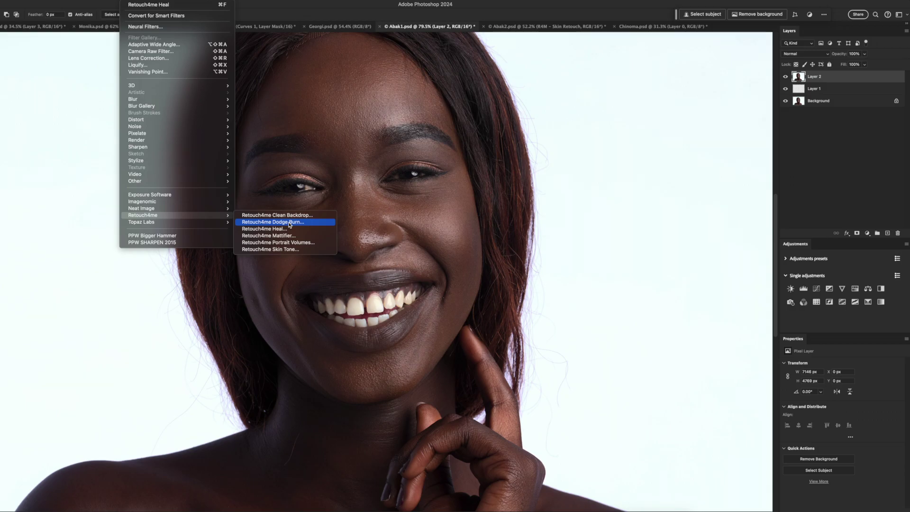
Step: Apply Retouch4me Dodge Burn to Layer 2 of the smiling woman's portrait with Blend 100 and Soft Light Layer enabled
click(290, 226)
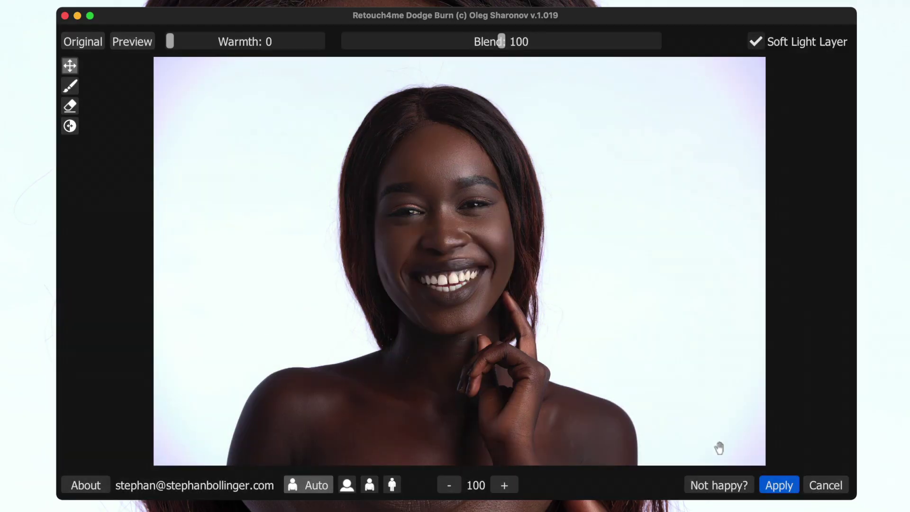
click(779, 485)
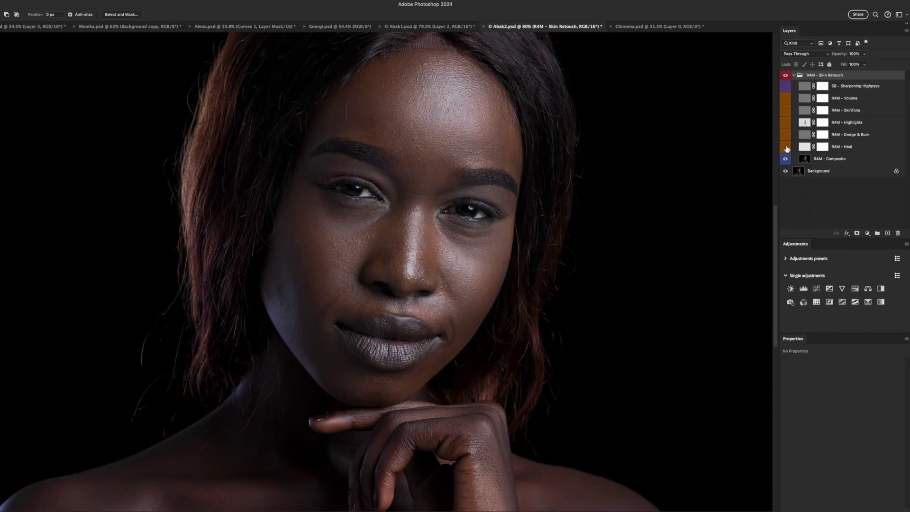
Step: Show the Heal, Dodge & Burn, Highlights, SkinTone and Volume layers in turn on the dark-background portrait to review each retouch
click(785, 147)
click(785, 136)
click(786, 124)
click(786, 125)
click(787, 125)
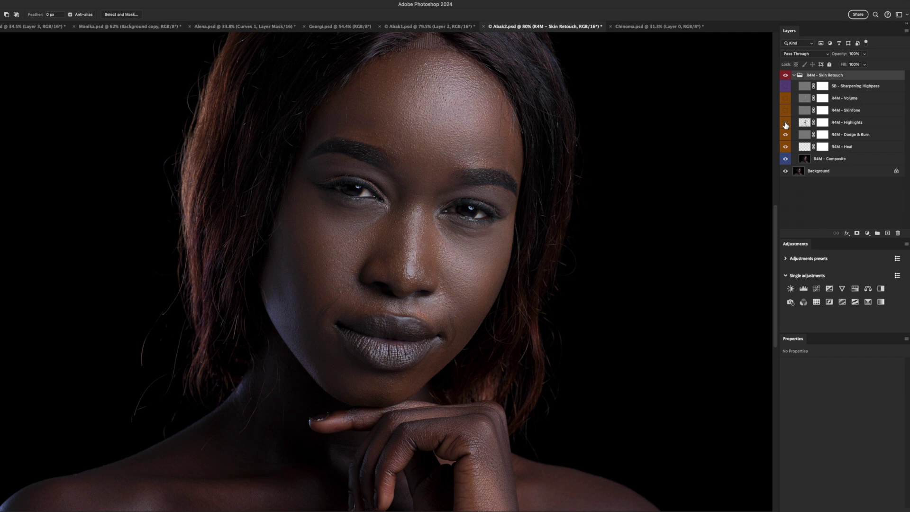
click(787, 125)
click(785, 111)
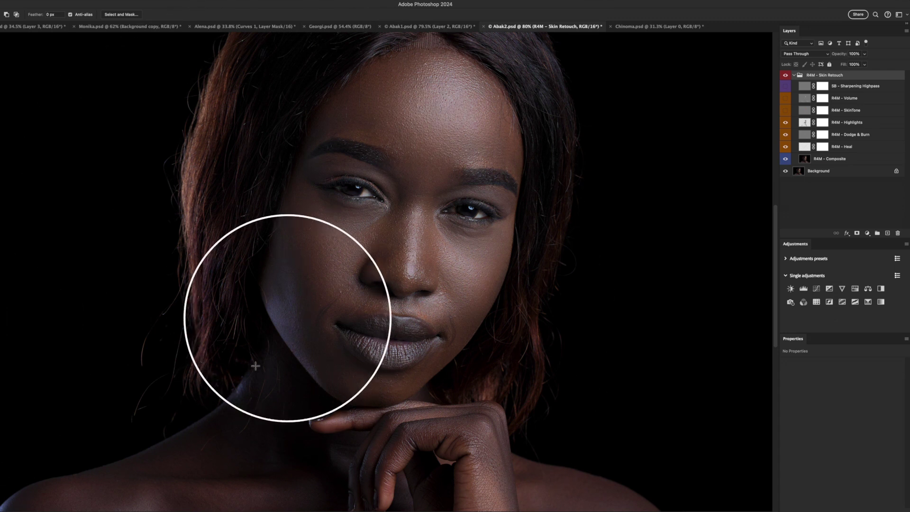
click(786, 109)
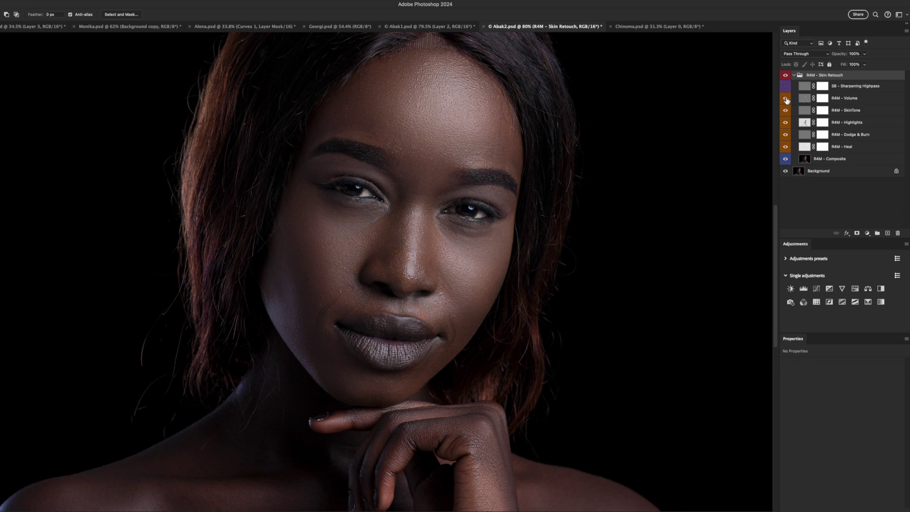
click(803, 98)
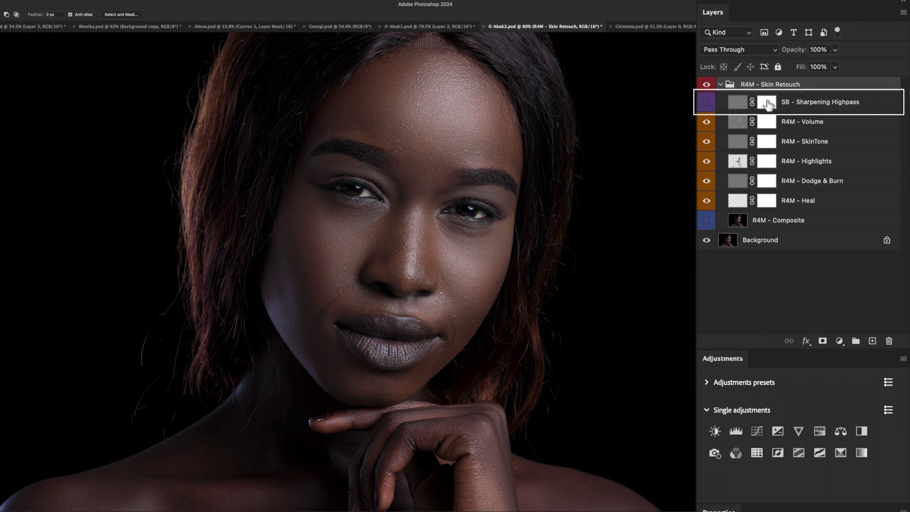
Step: Hide all the orange R4M retouch layers, then restore them one at a time from Heal up to Volume
drag(708, 122, 705, 207)
click(707, 202)
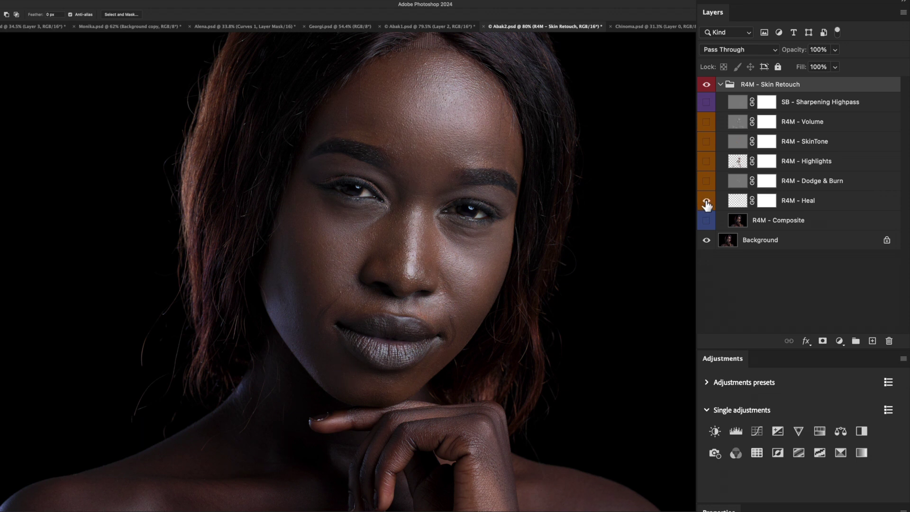
click(707, 183)
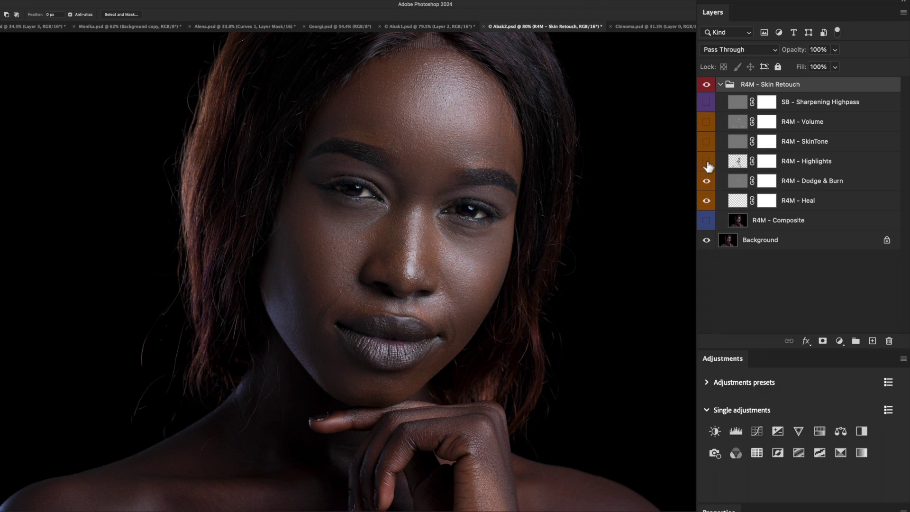
click(707, 162)
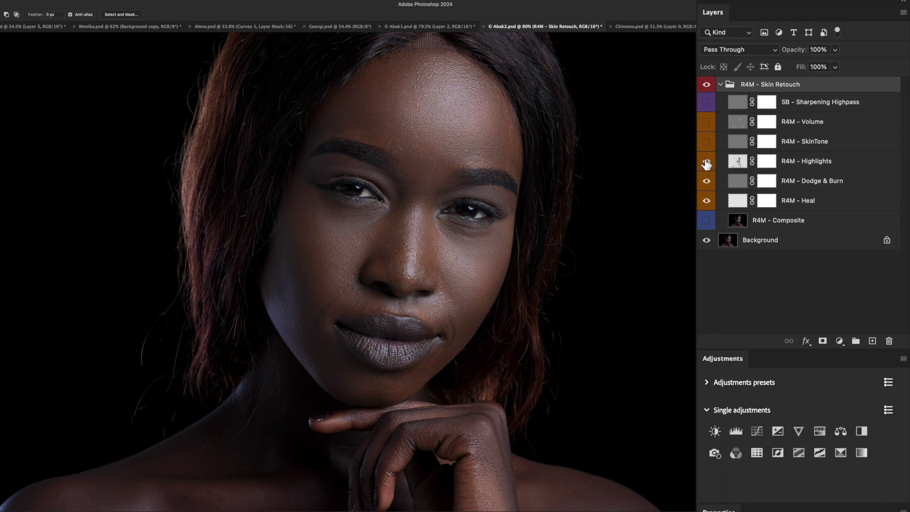
click(707, 143)
click(706, 123)
Step: Fit the dark-background portrait to the screen and compare the full retouch with the Background layer alone
key(super+0)
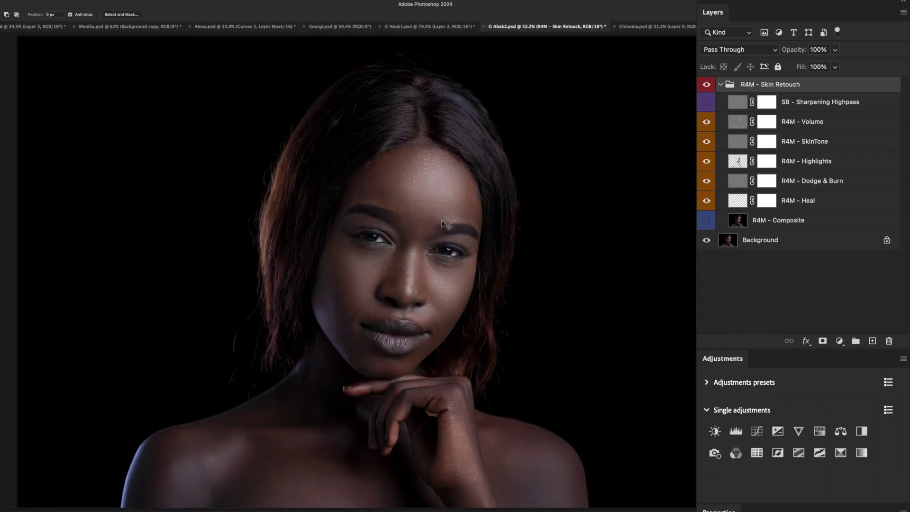
alt+click(708, 240)
alt+click(707, 240)
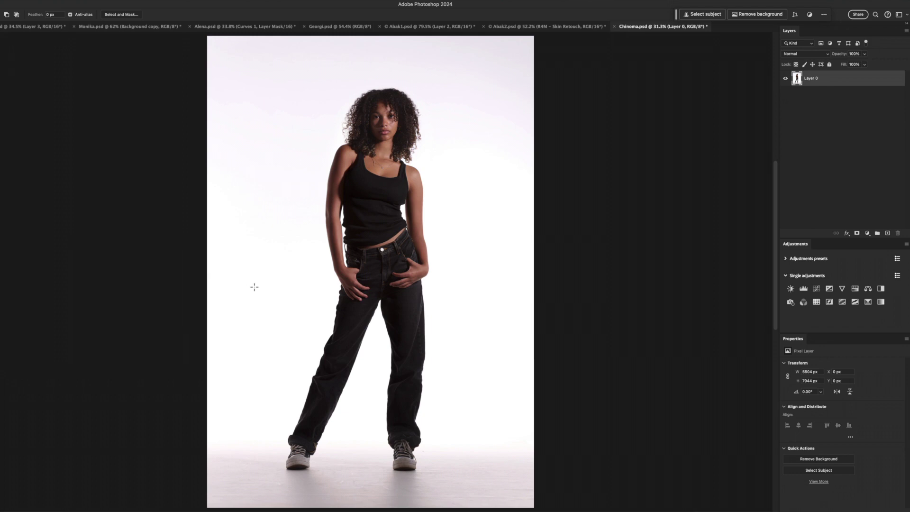
click(130, 0)
mouse_move(135, 218)
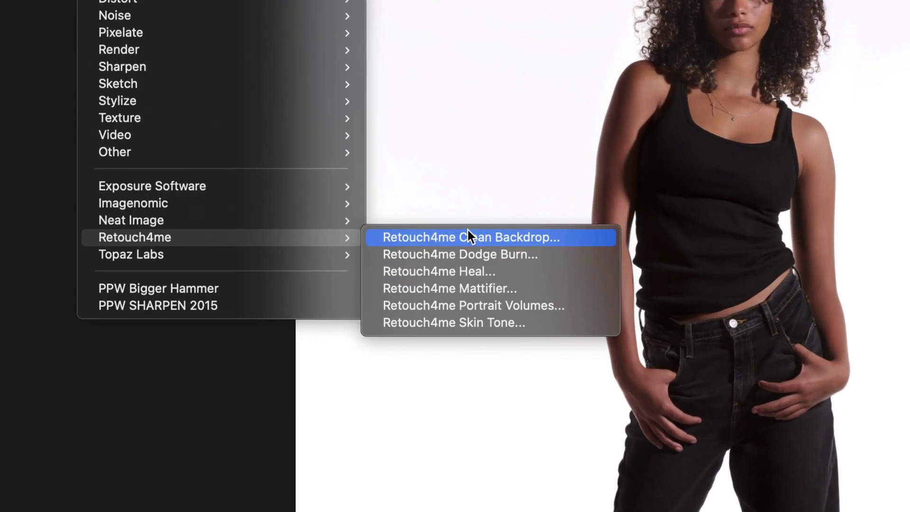
click(355, 219)
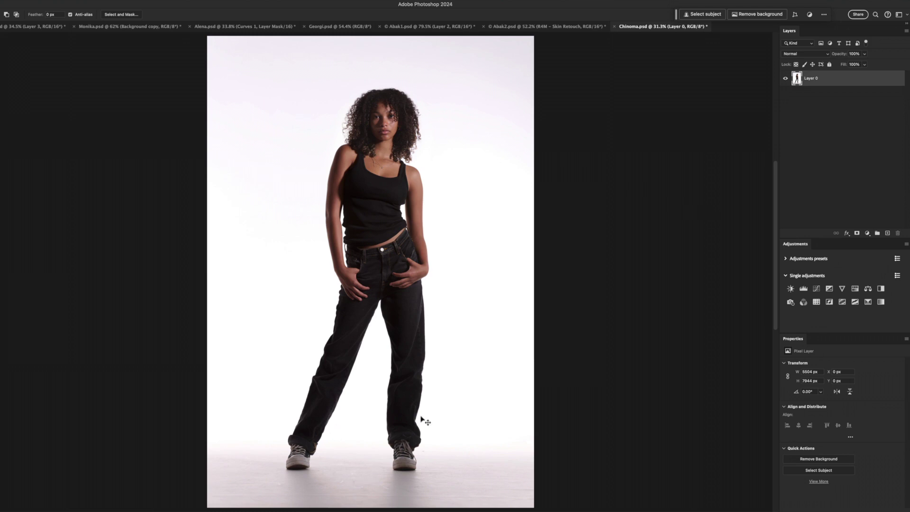
Step: Examine the studio floor around both shoes in the full-length portrait at 200% zoom
scroll(369, 339, up, 5)
scroll(369, 339, right, 4)
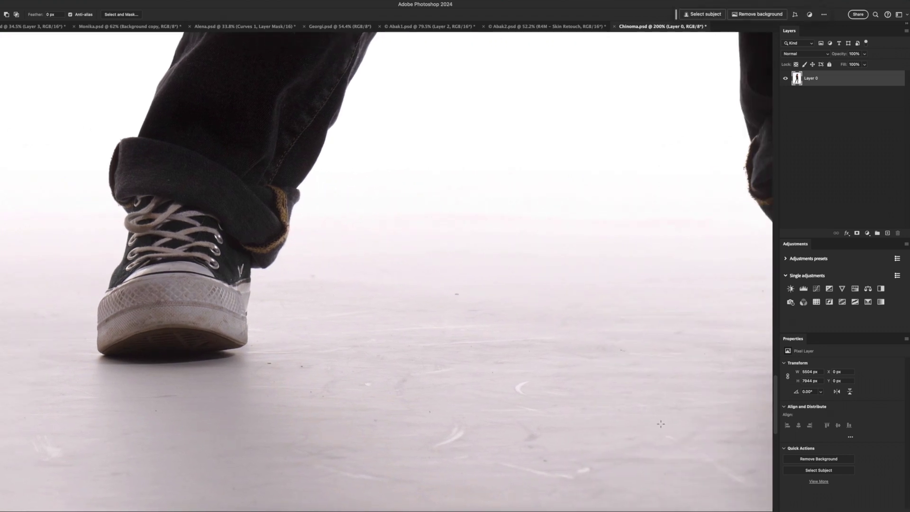
drag(640, 366, 331, 364)
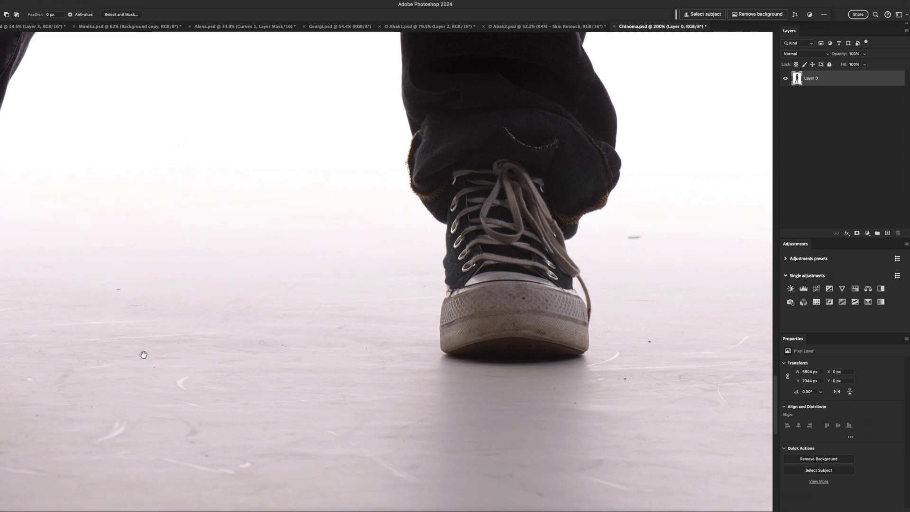
drag(164, 358, 476, 367)
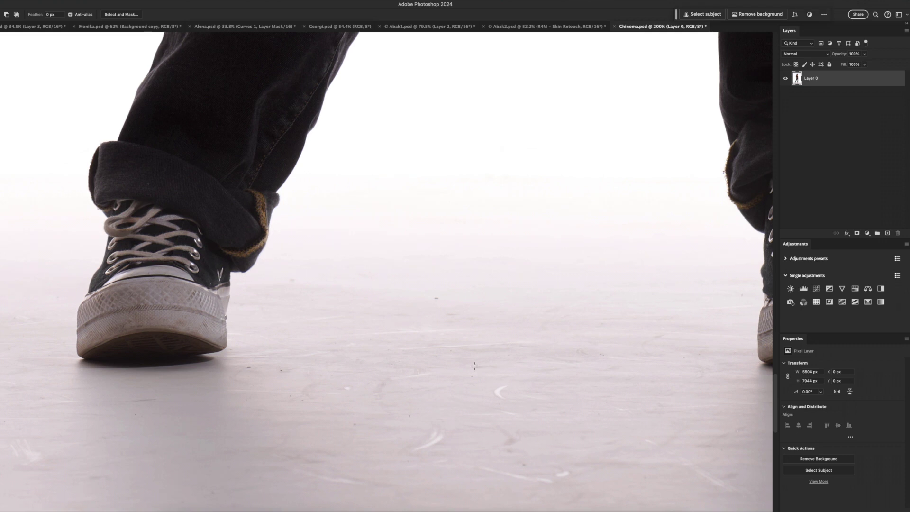
Step: Duplicate Layer 0 of the full-length portrait and open Retouch4me Clean Backdrop on the copy
key(ctrl+j)
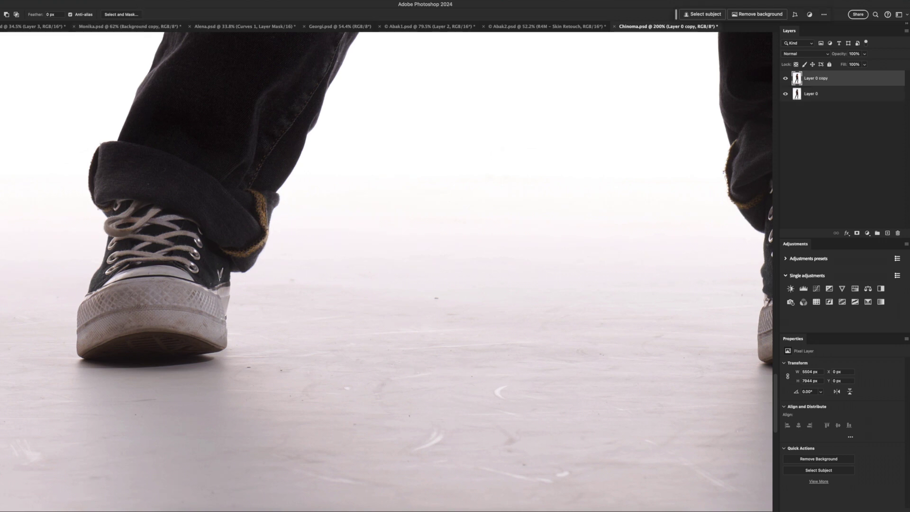
click(133, 1)
mouse_move(148, 216)
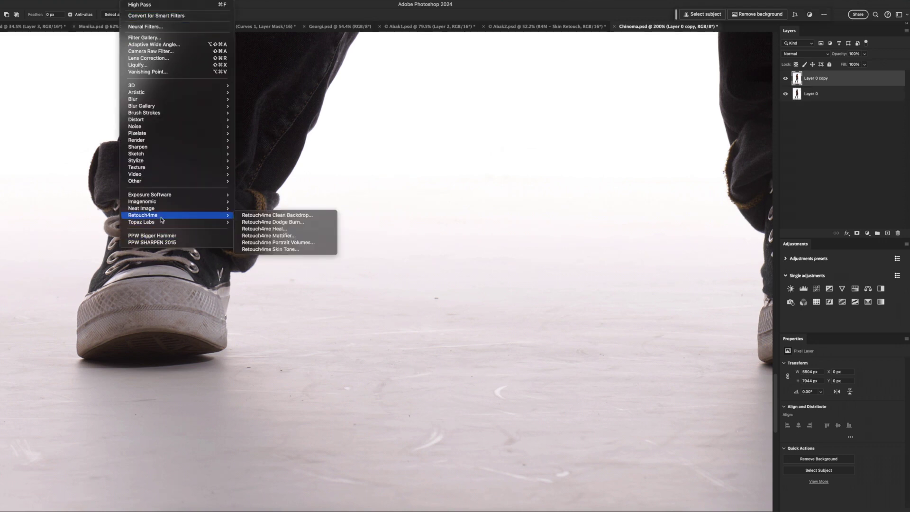
click(293, 216)
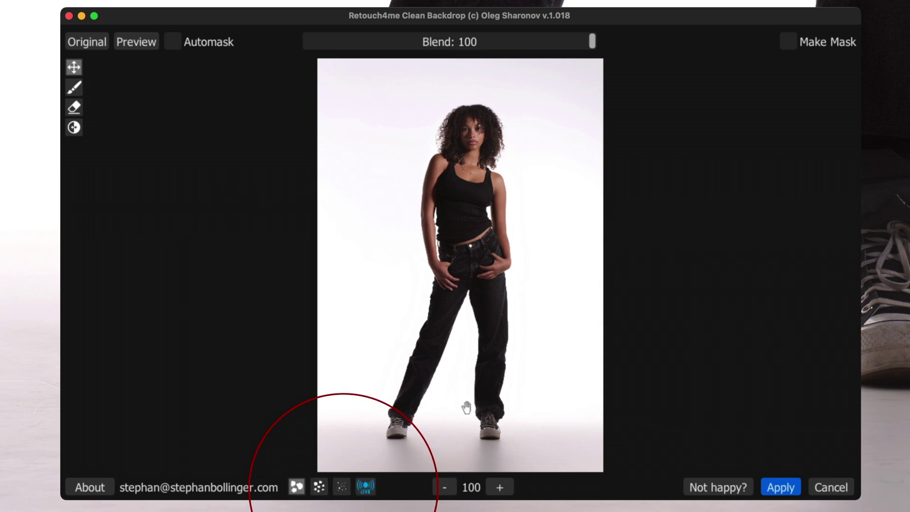
Step: Check the floor at 250% and apply Clean Backdrop with the smallest-spot detection, Automask and Make Mask enabled, and Blend 100
click(501, 489)
click(500, 488)
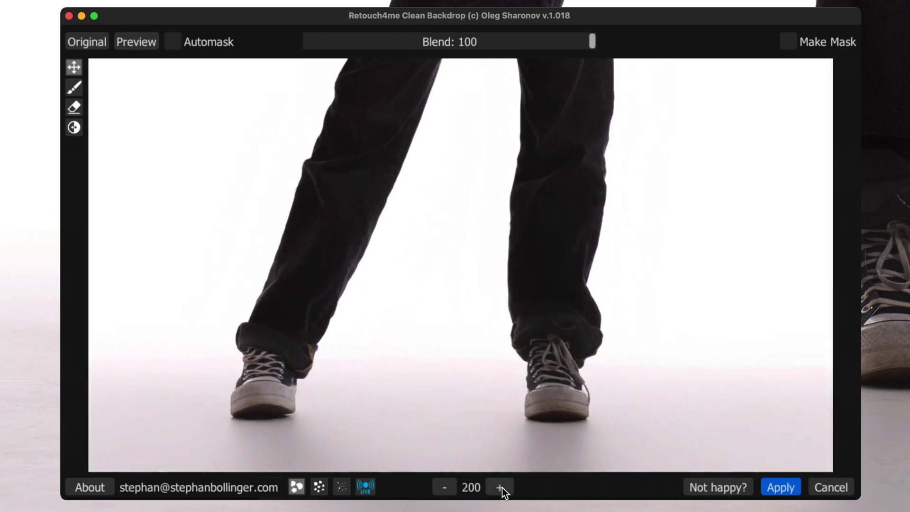
click(500, 488)
drag(434, 359, 654, 264)
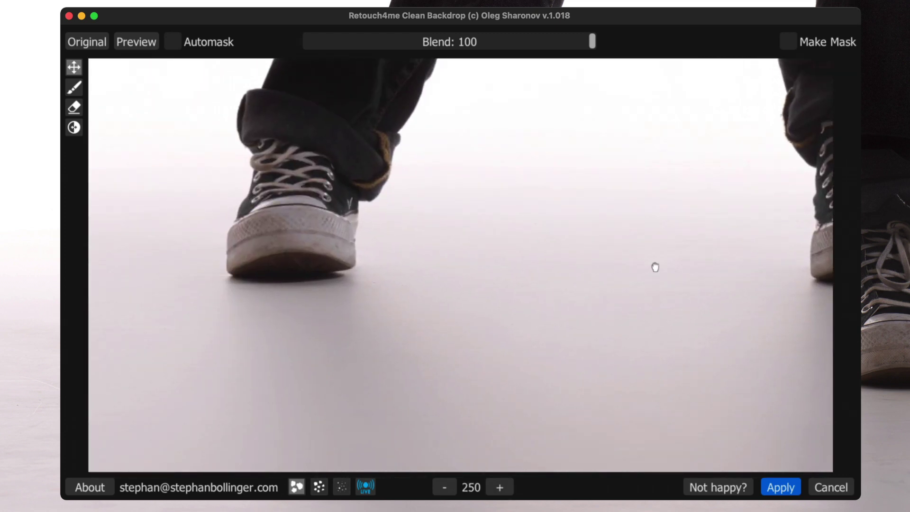
click(342, 488)
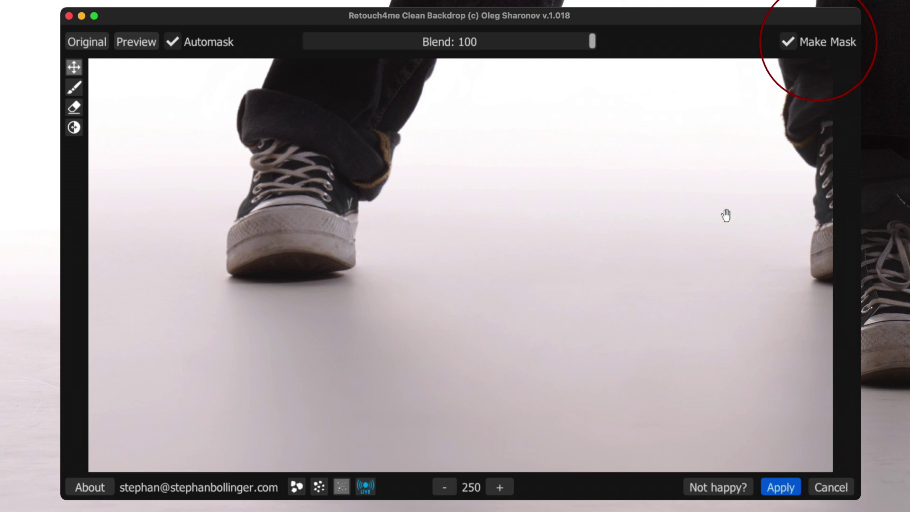
click(788, 486)
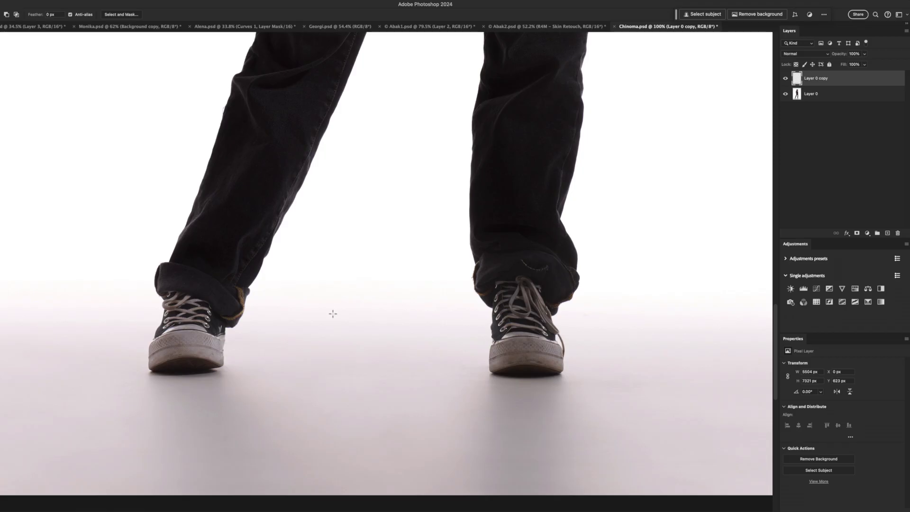
Step: Compare the floor with and without the Layer 0 copy, and view the full-length portrait fitted to the screen
click(785, 78)
click(786, 78)
key(super+0)
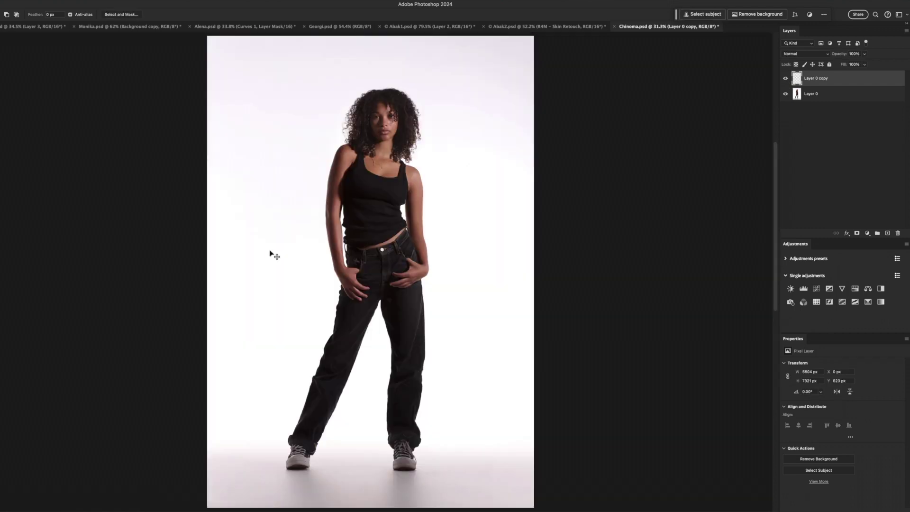